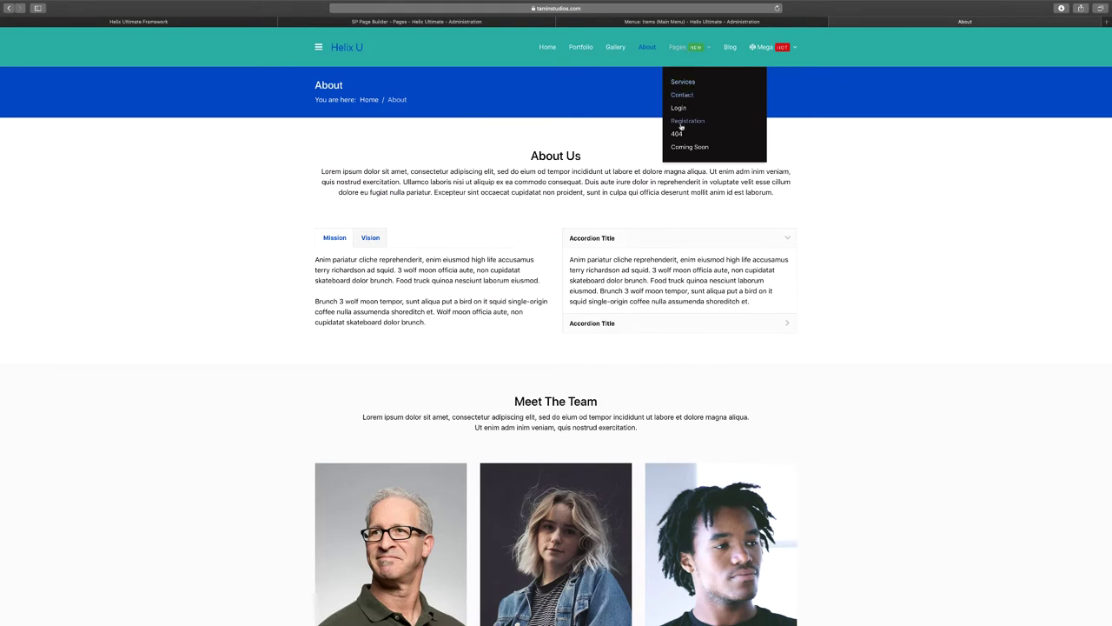
# - Open the Pages item from the Main Menu items list in the Joomla administration for editing
pyautogui.click(685, 22)
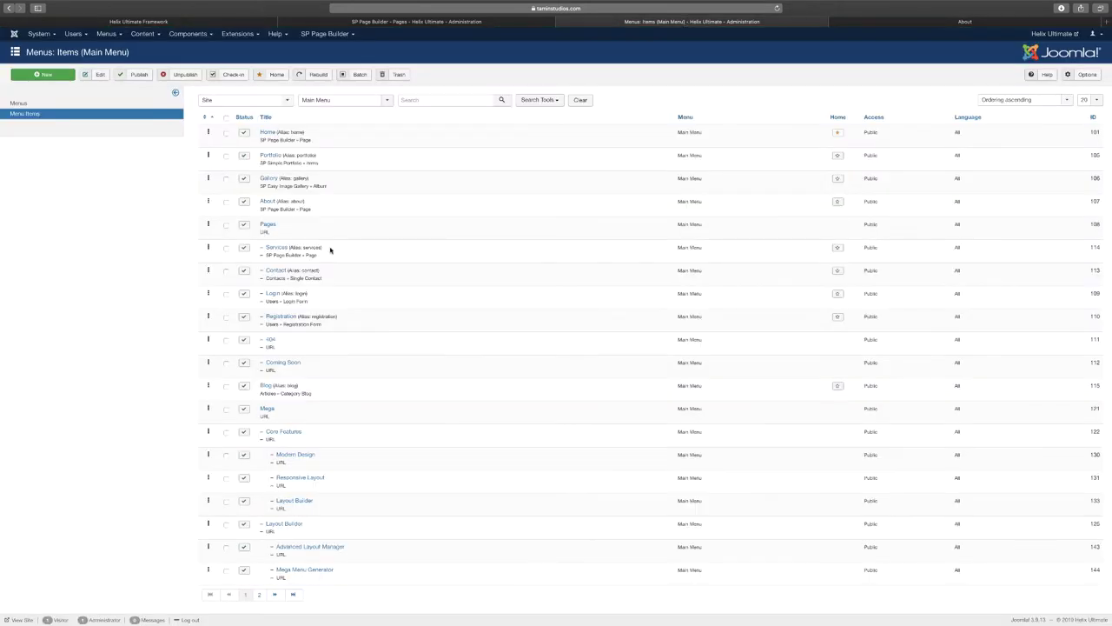
pyautogui.click(265, 226)
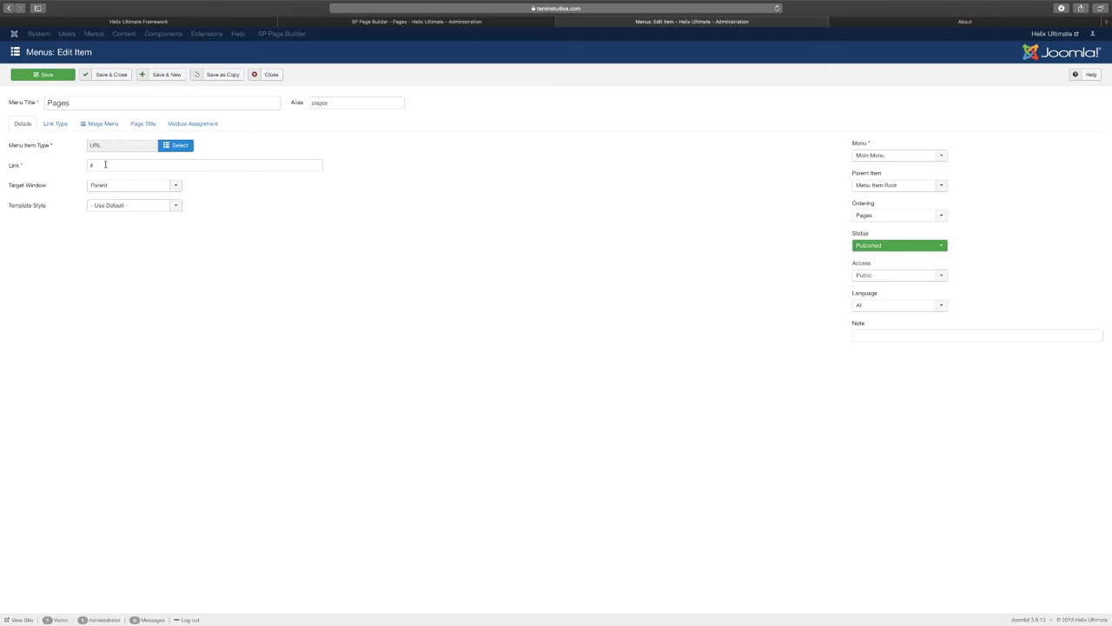
pyautogui.moveTo(20, 150)
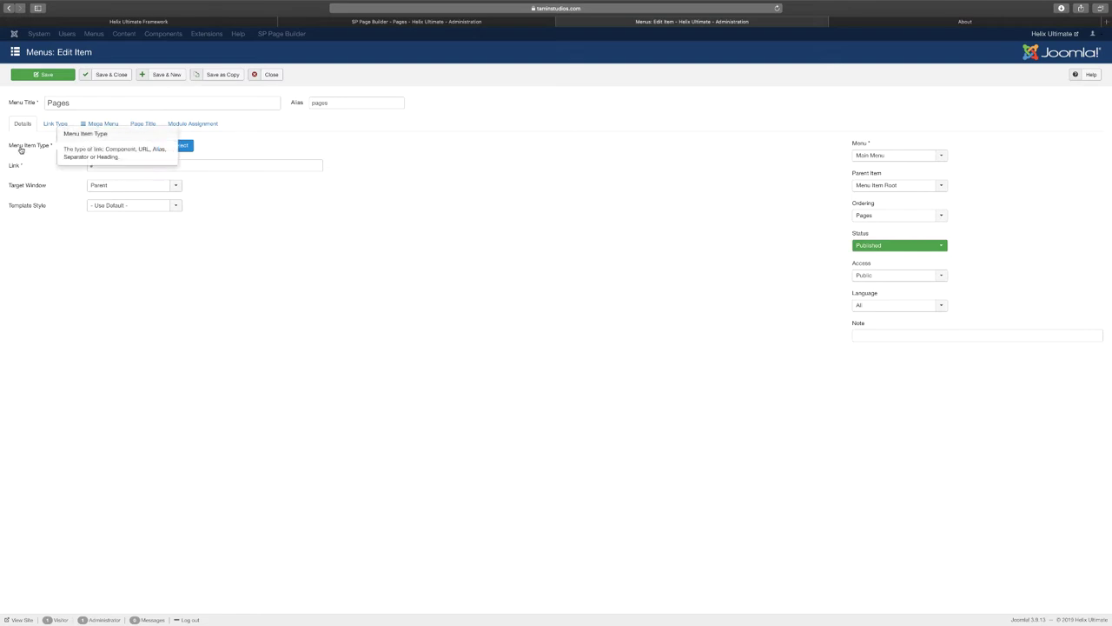
# - Examine the System Links options among the menu item types available for the Pages item, leaving its type as is
pyautogui.click(181, 145)
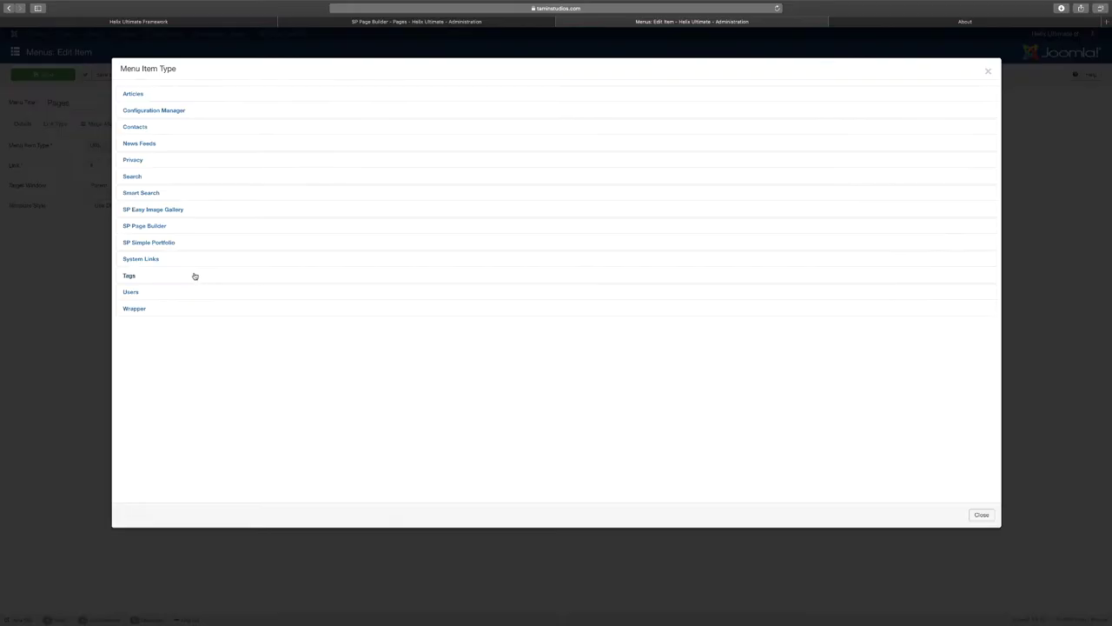
pyautogui.click(141, 259)
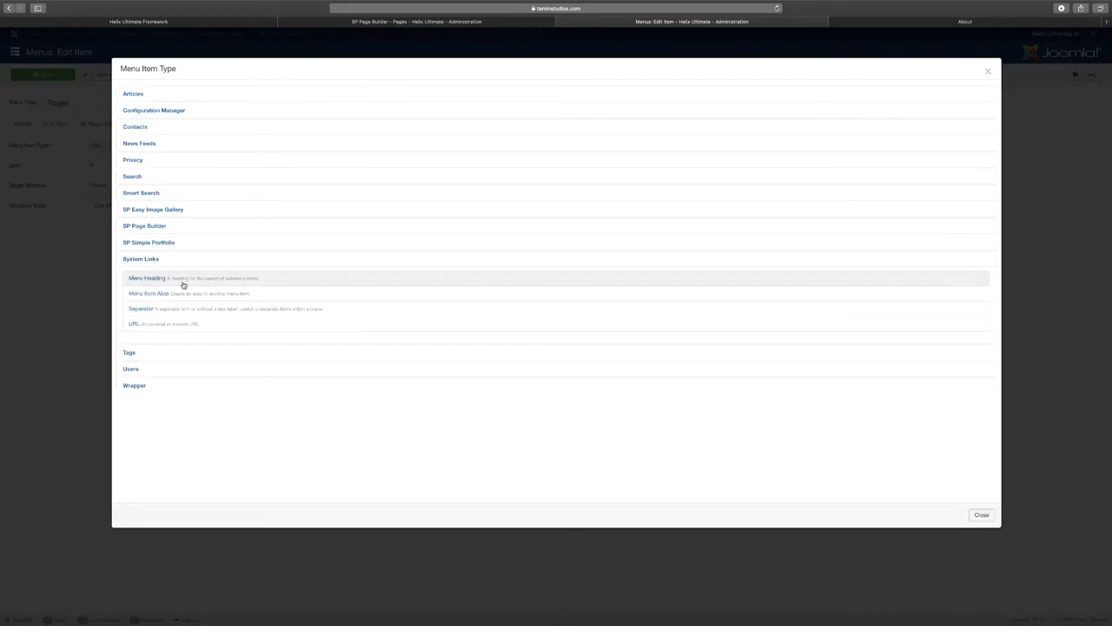
pyautogui.click(988, 71)
# - Set the Pages menu item's link to the personal website's https address and save the item
pyautogui.click(111, 164)
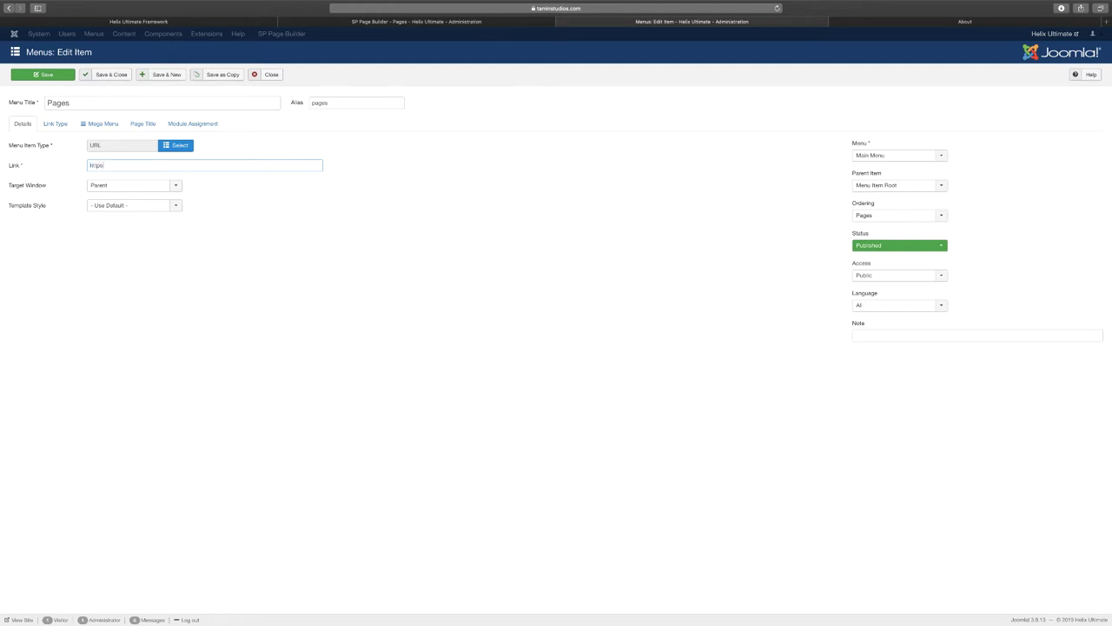
pyautogui.write('https://')
pyautogui.write('mathewtamin.com')
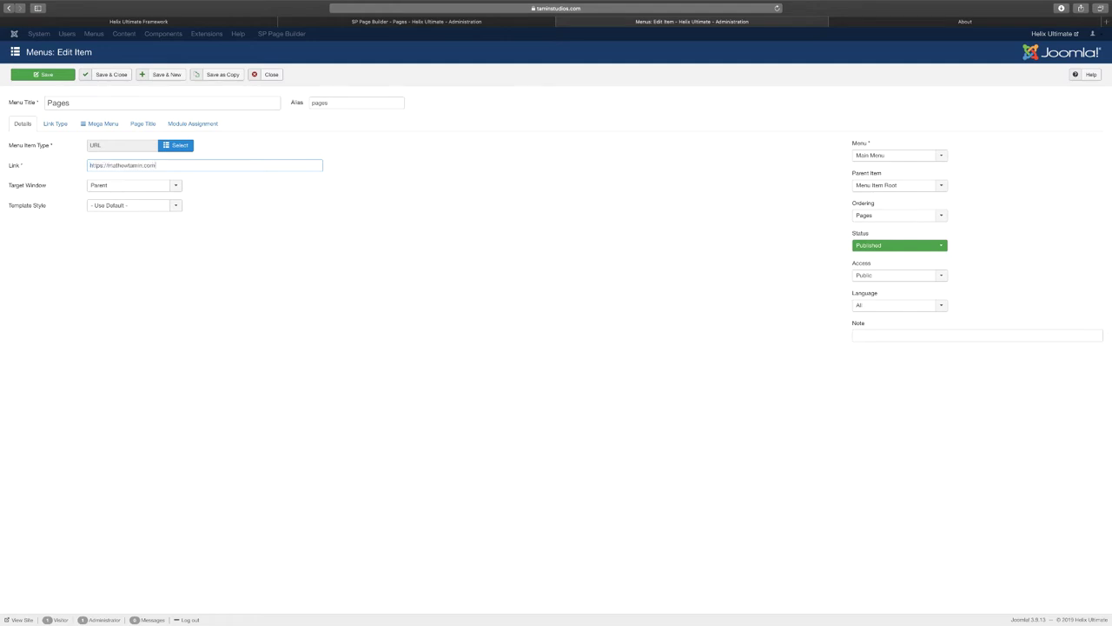
pyautogui.click(49, 75)
# - Test the Pages link in the live site's main navigation
pyautogui.hotkey('ctrl', 'Tab')
pyautogui.moveTo(680, 49)
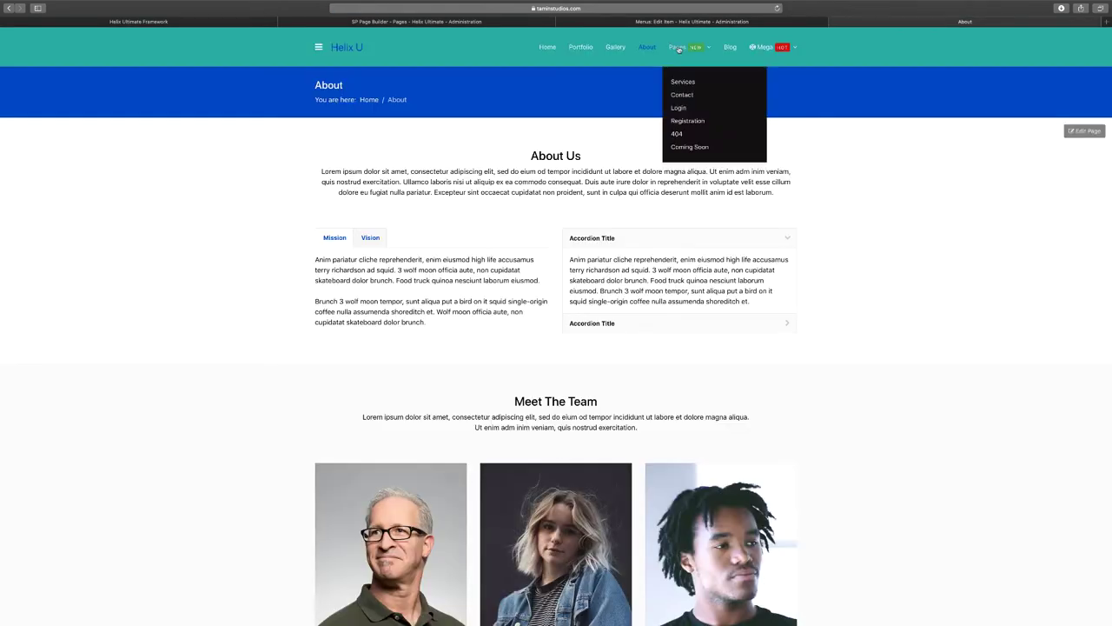
pyautogui.click(680, 49)
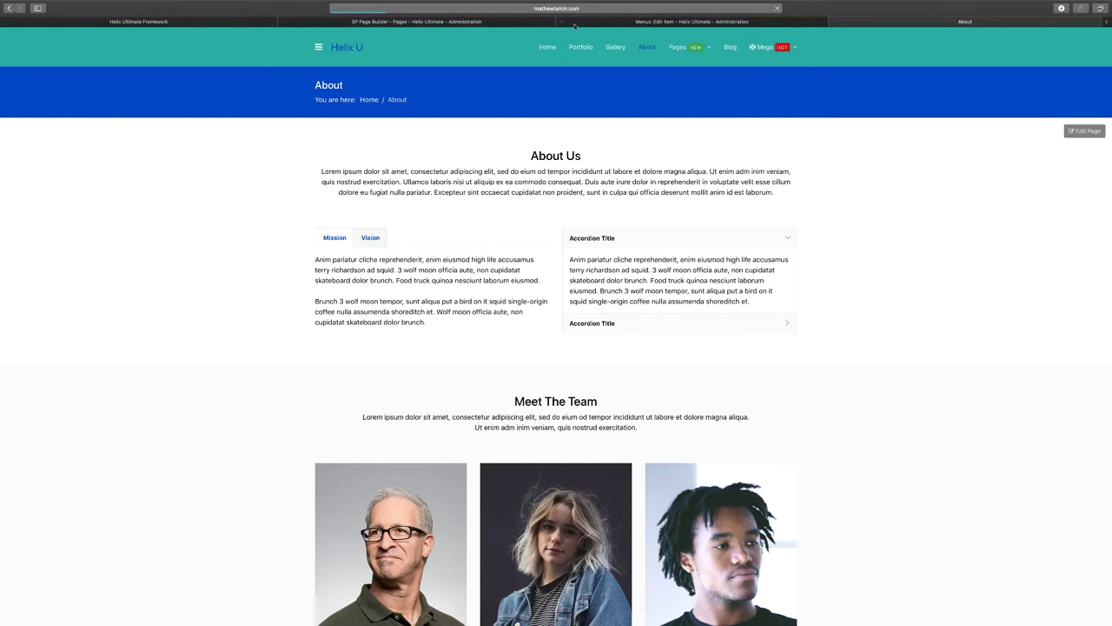
pyautogui.moveTo(698, 50)
# - Save and close the Pages menu item, and check the Pages dropdown on the live site
pyautogui.click(702, 21)
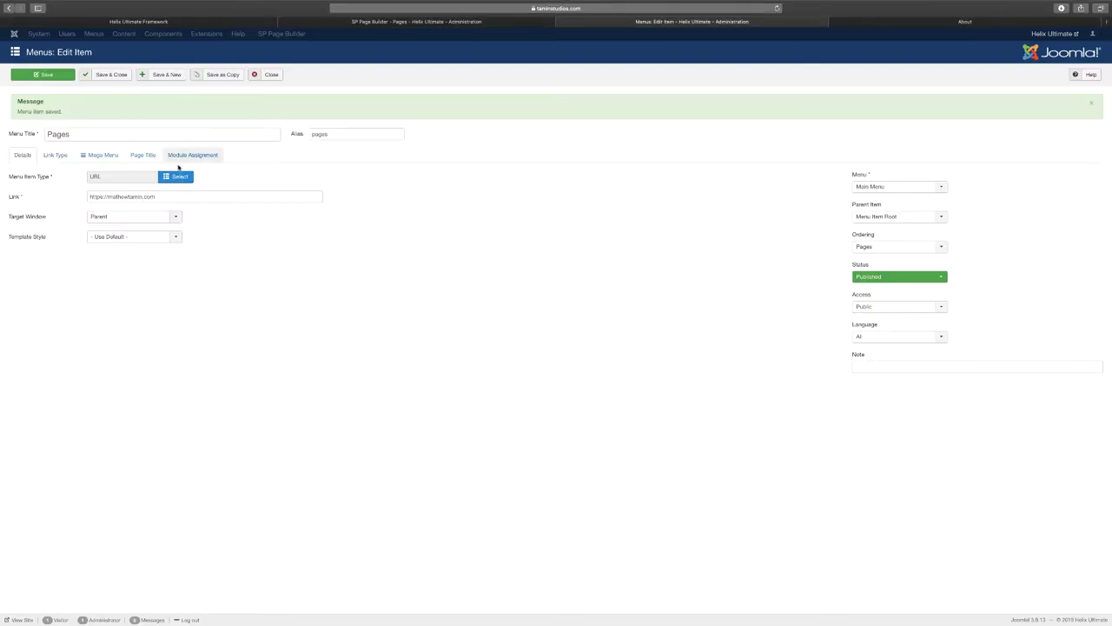
pyautogui.click(107, 77)
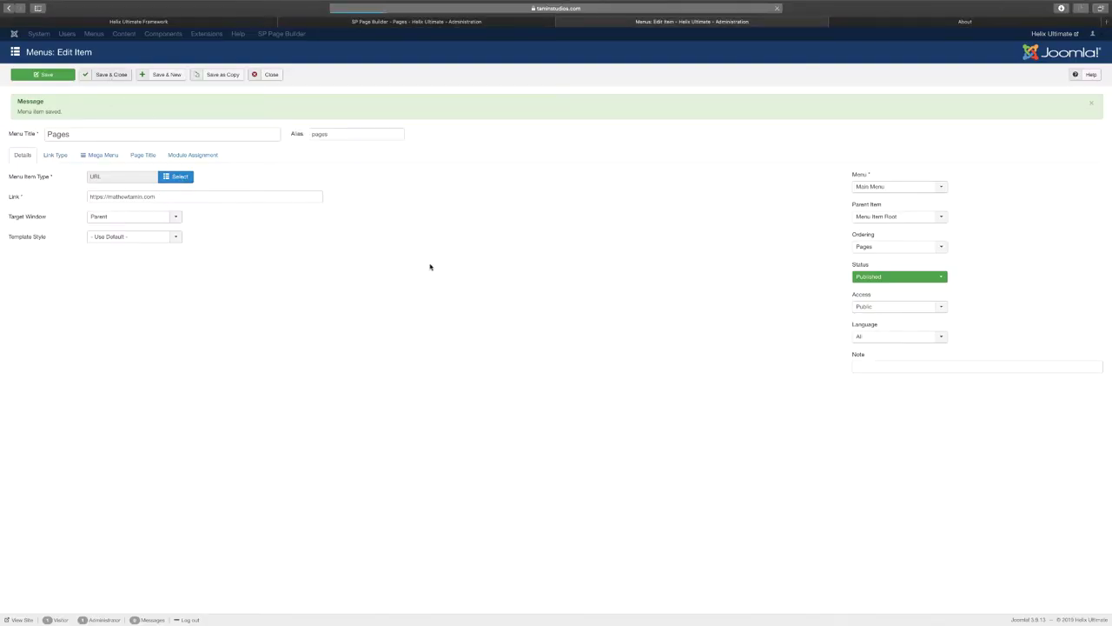
pyautogui.hotkey('ctrl', 'Tab')
pyautogui.moveTo(673, 63)
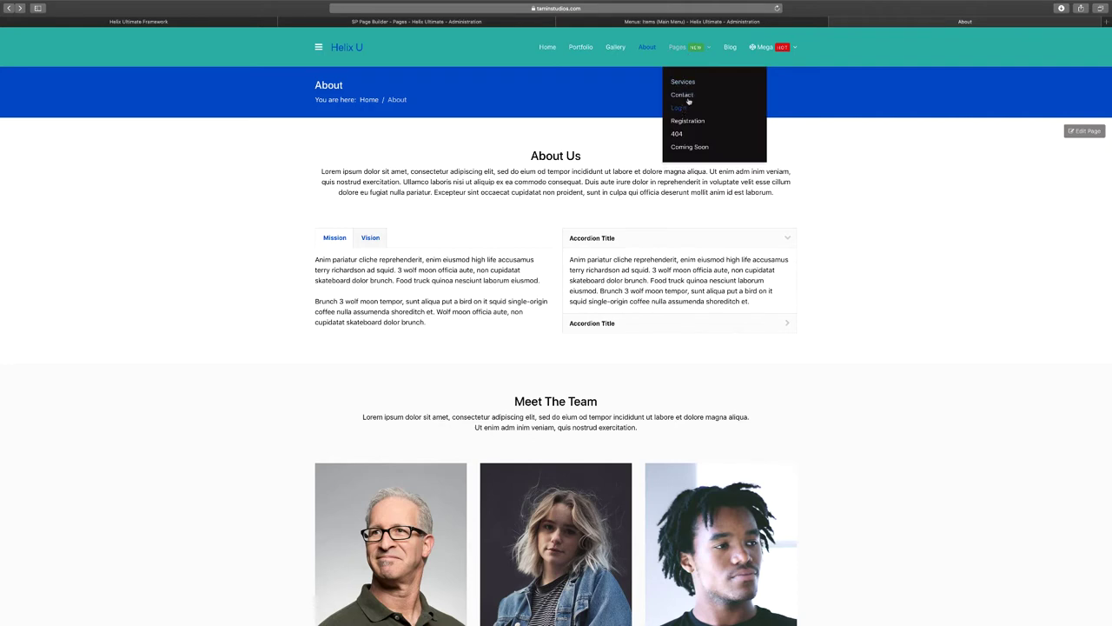
# - Examine the Login menu item's type options under Users, including Login Form, and close the item without changes
pyautogui.click(722, 22)
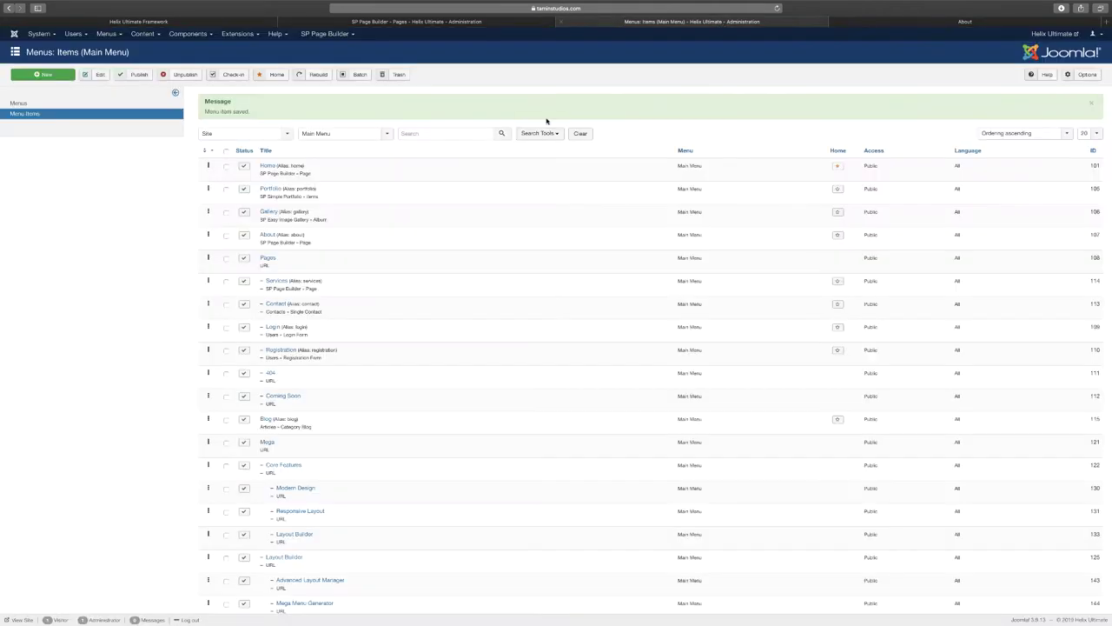
pyautogui.click(272, 326)
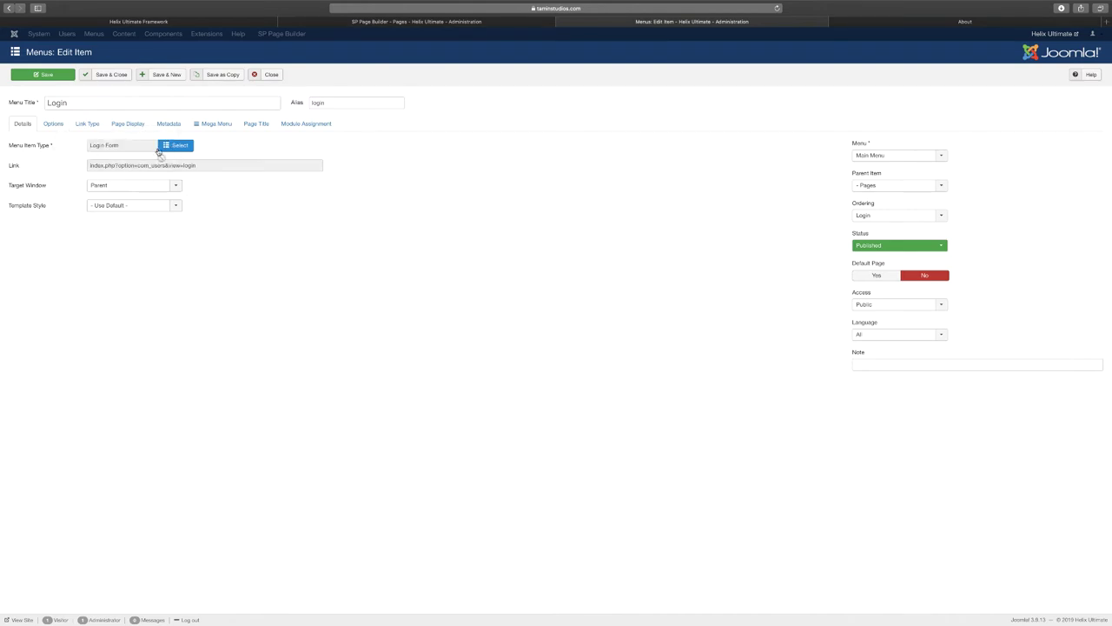
pyautogui.click(162, 150)
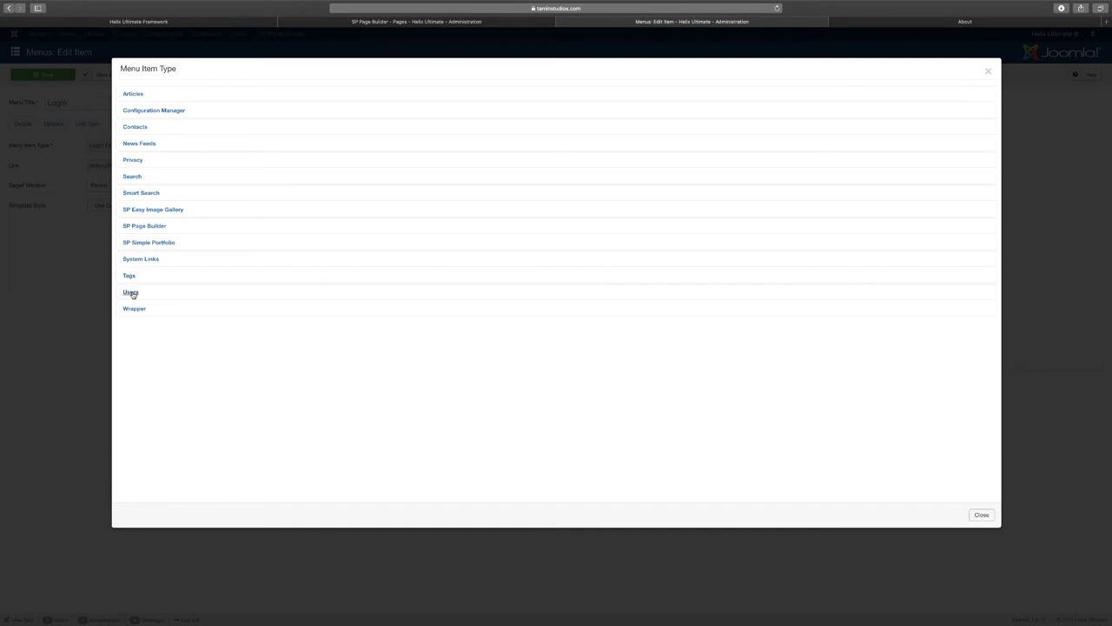
pyautogui.click(131, 292)
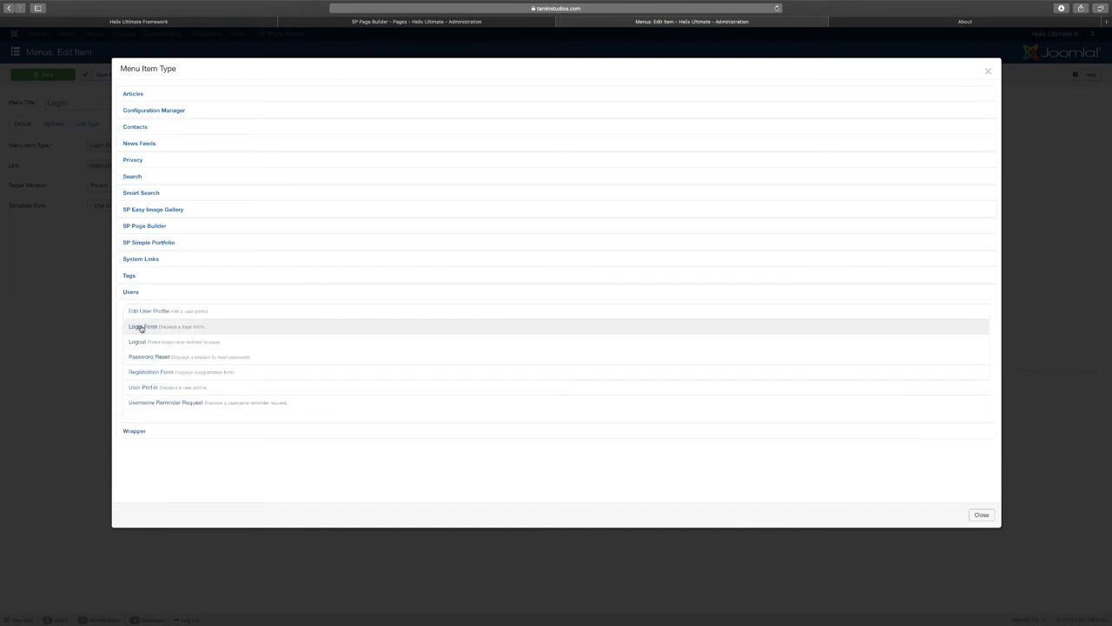
pyautogui.click(886, 23)
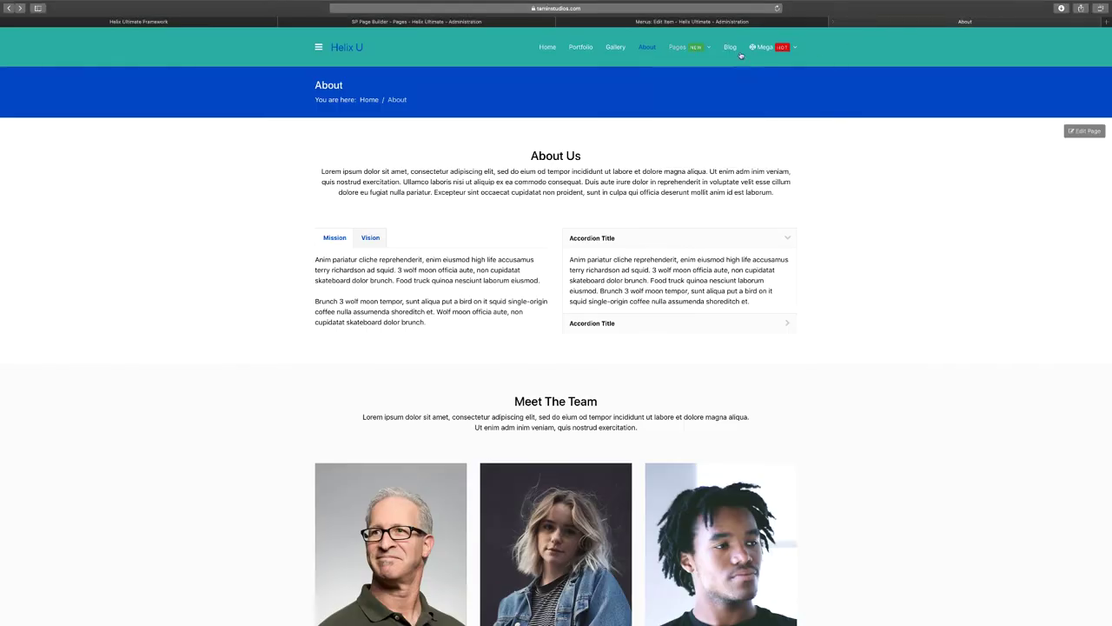
pyautogui.click(777, 21)
pyautogui.click(988, 74)
pyautogui.click(273, 75)
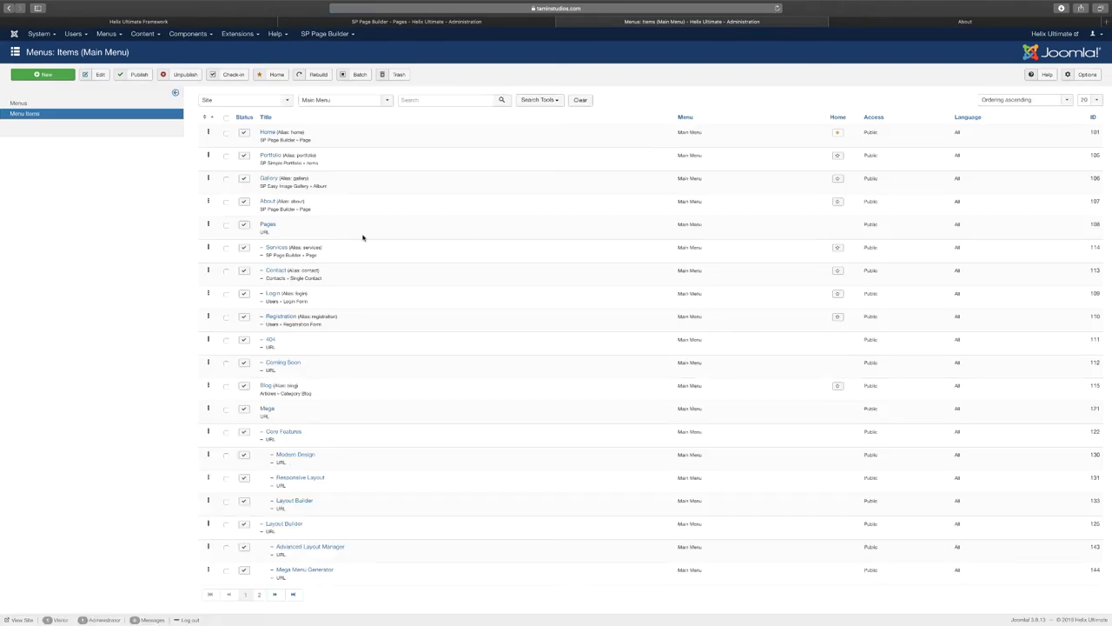
# - Open the 404 menu item to inspect its type and link, compare it with the live site, and close it
pyautogui.click(270, 338)
pyautogui.click(921, 19)
pyautogui.moveTo(677, 48)
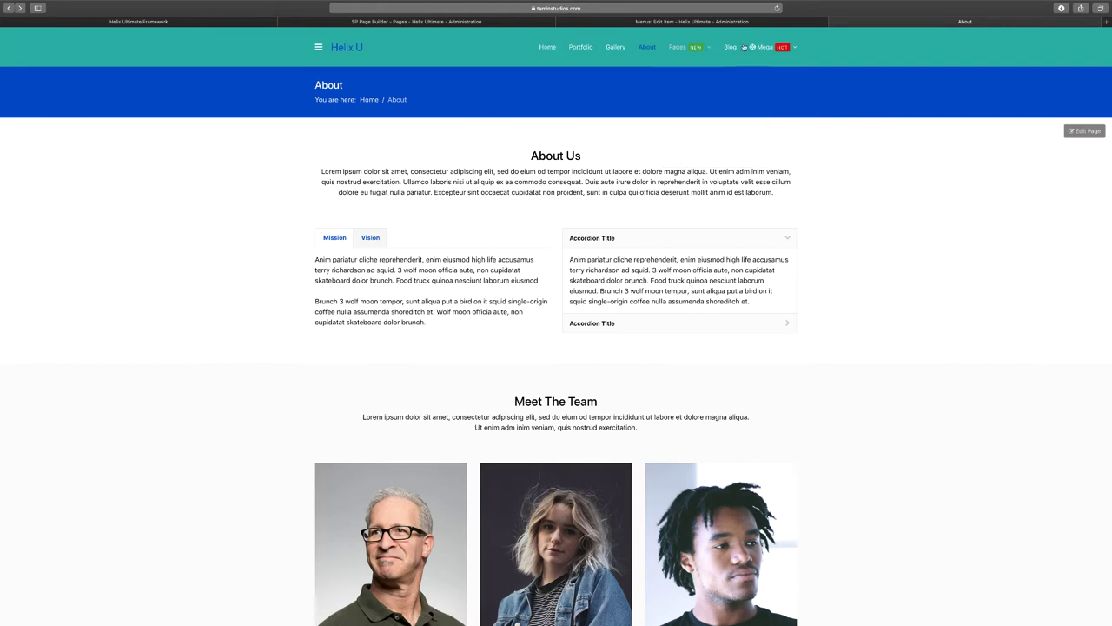
pyautogui.click(756, 24)
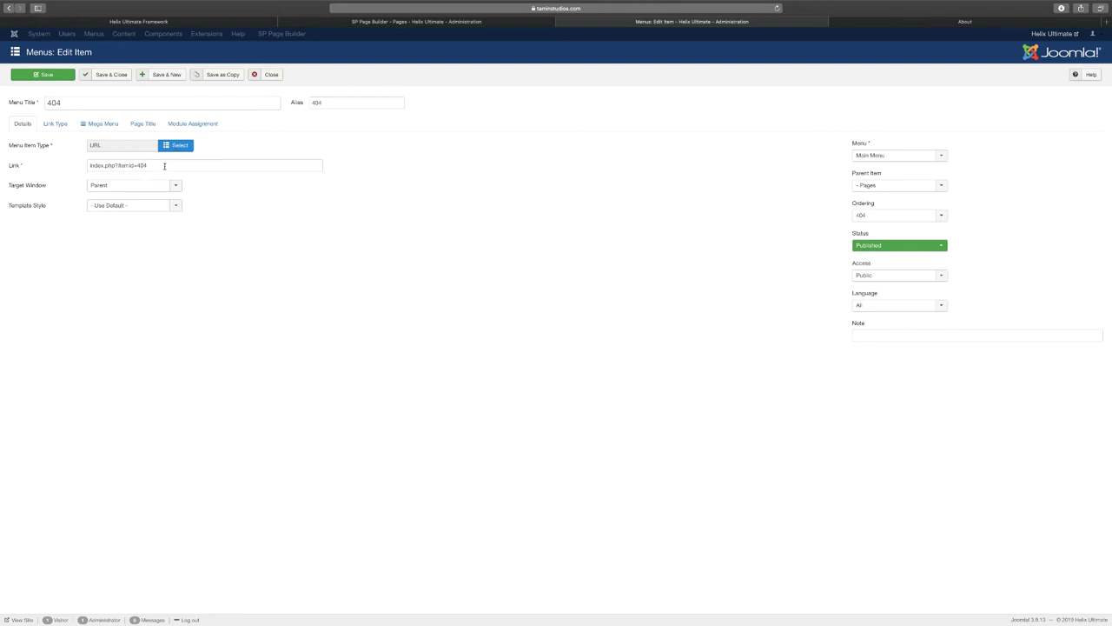
pyautogui.click(272, 75)
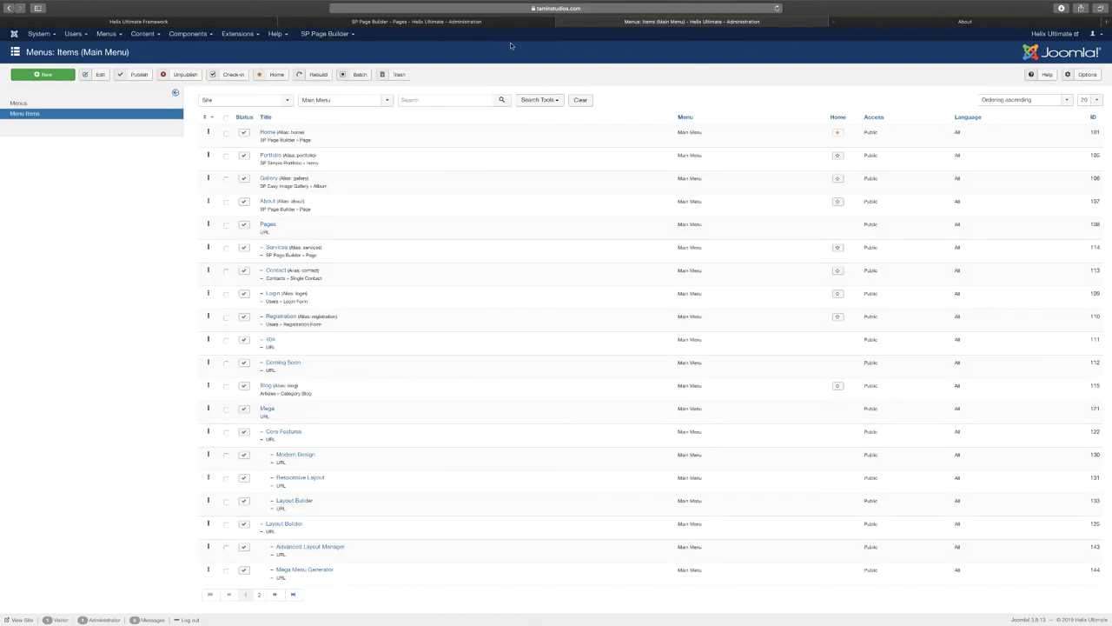
# - View the 404 page from the live site's Pages dropdown and look over the Helix Ultimate template options
pyautogui.click(900, 24)
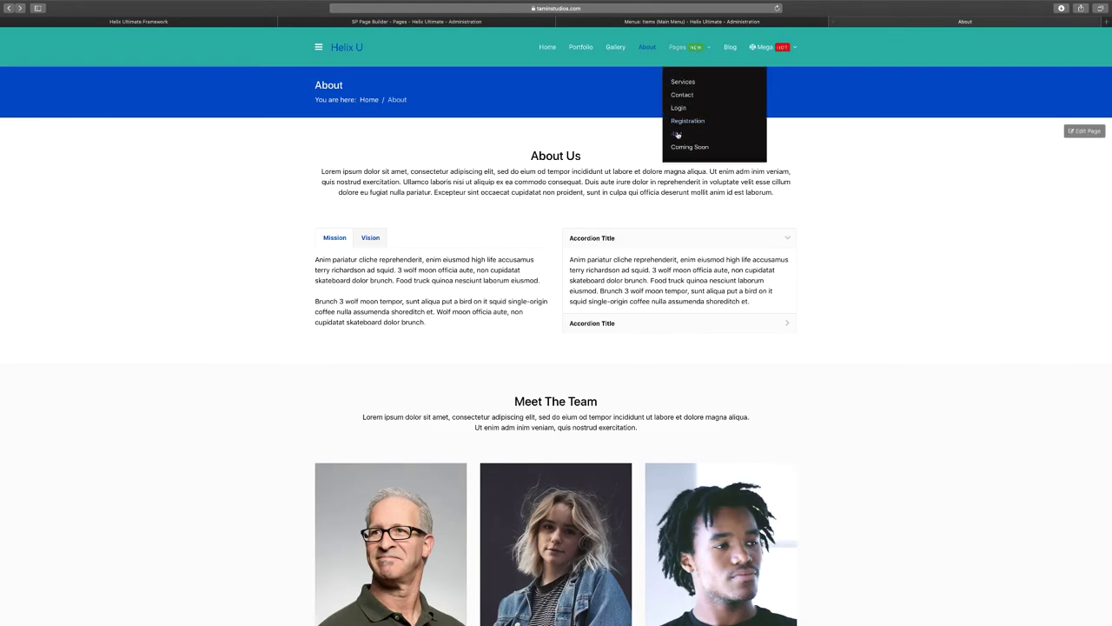
pyautogui.click(683, 130)
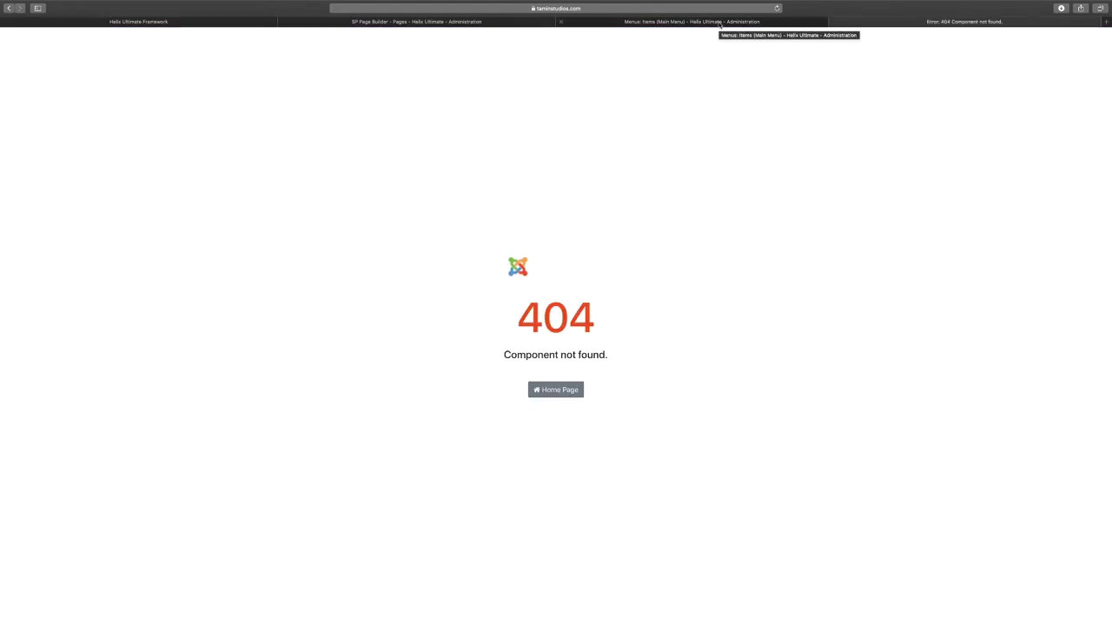
pyautogui.click(720, 23)
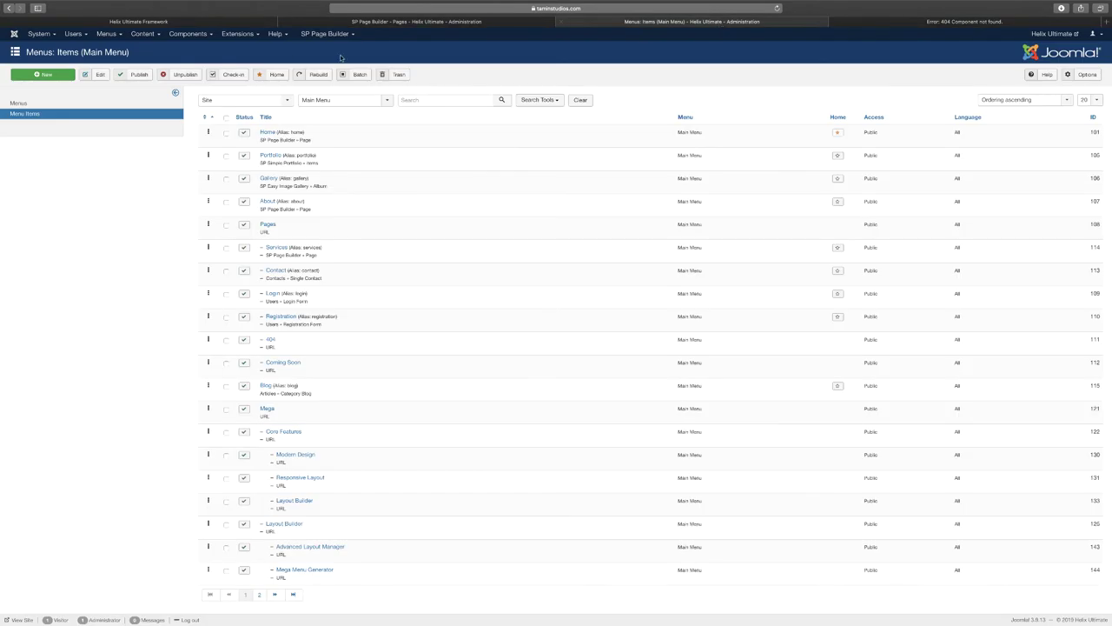
pyautogui.click(243, 35)
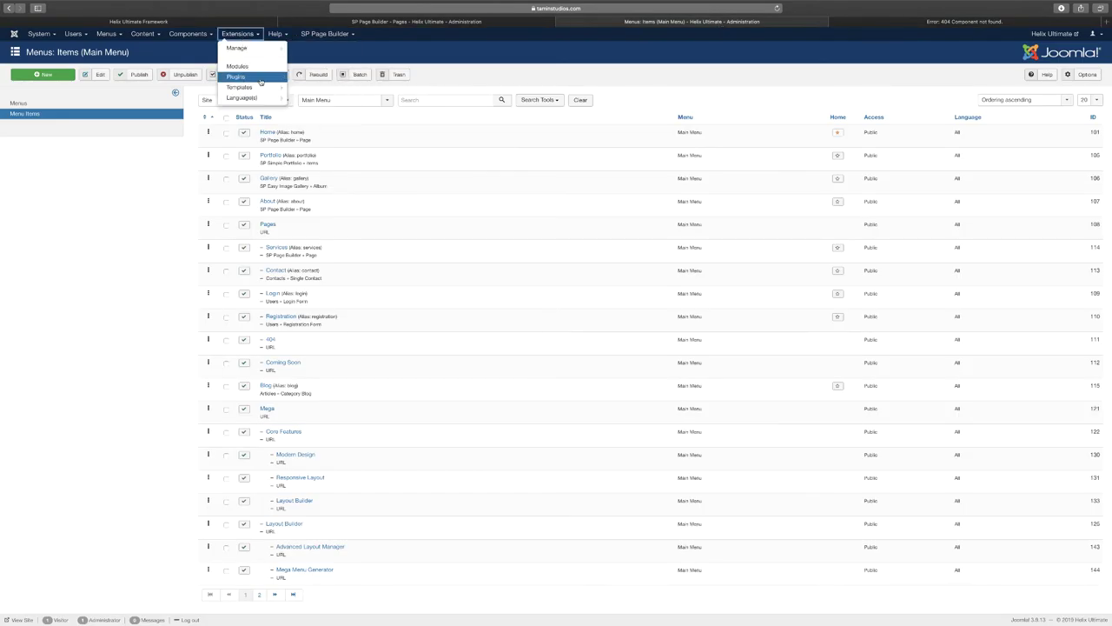
pyautogui.click(171, 22)
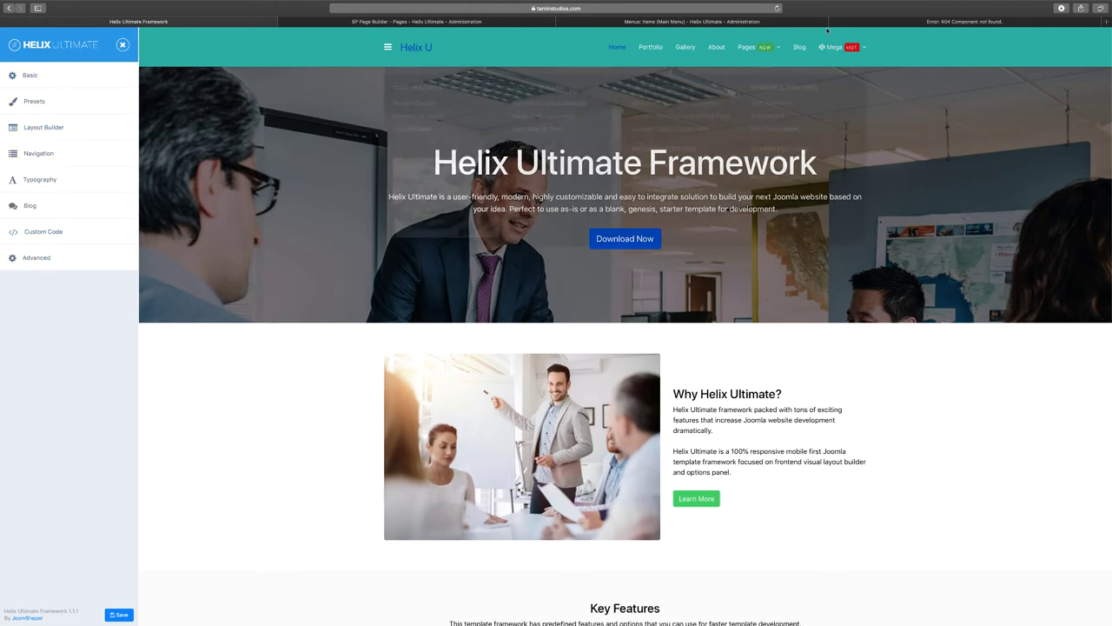
pyautogui.click(920, 23)
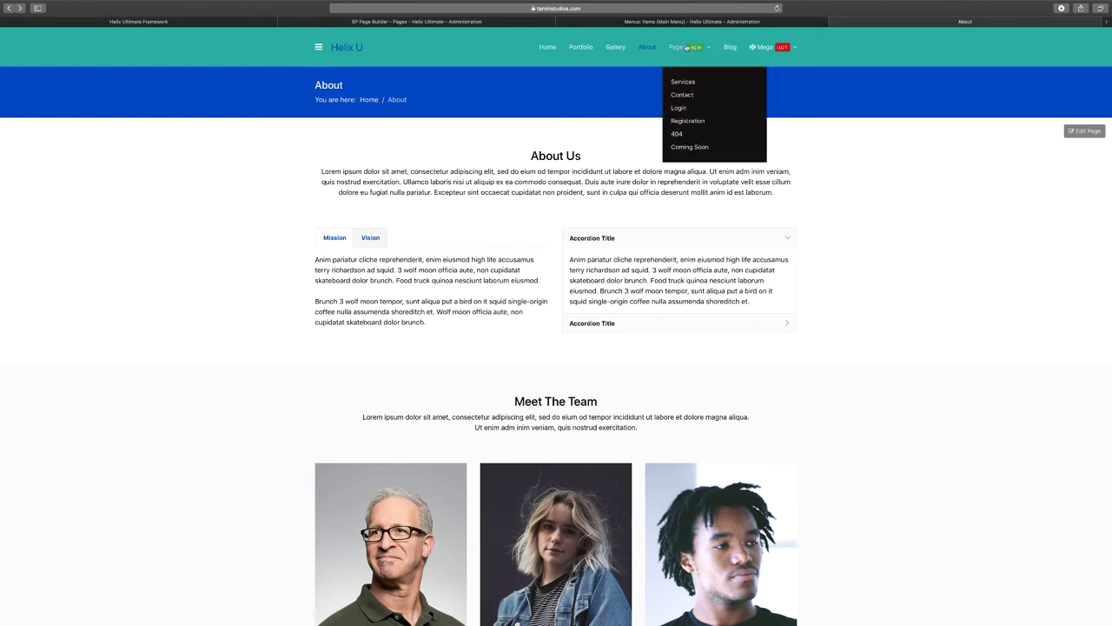
# - Open the Pages menu item's Mega Menu settings and go to its badge text and badge position
pyautogui.click(691, 21)
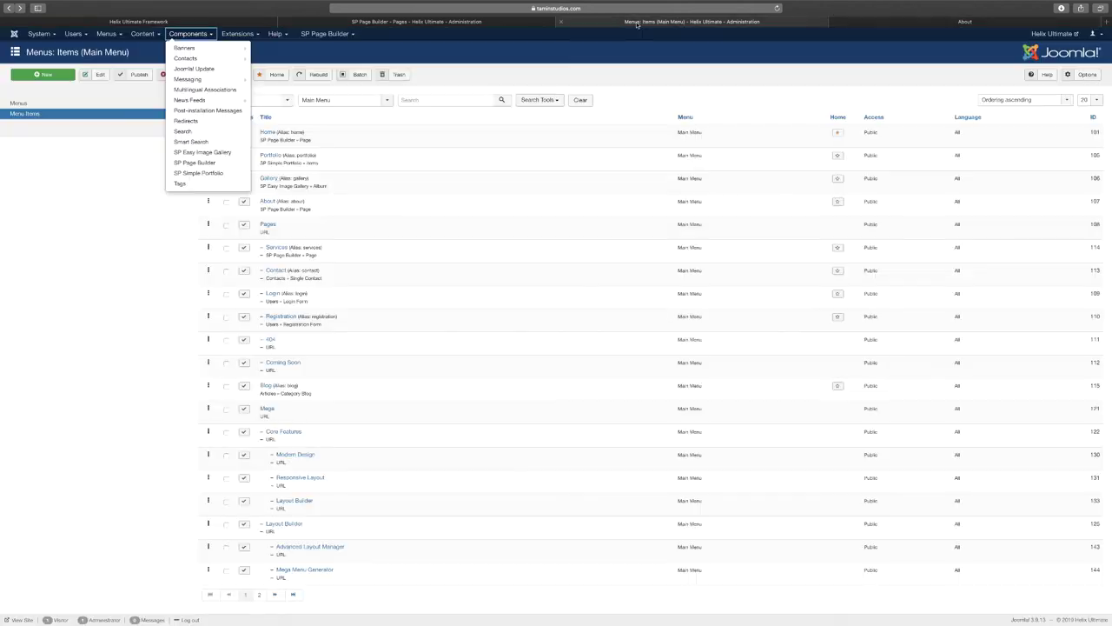
pyautogui.click(399, 183)
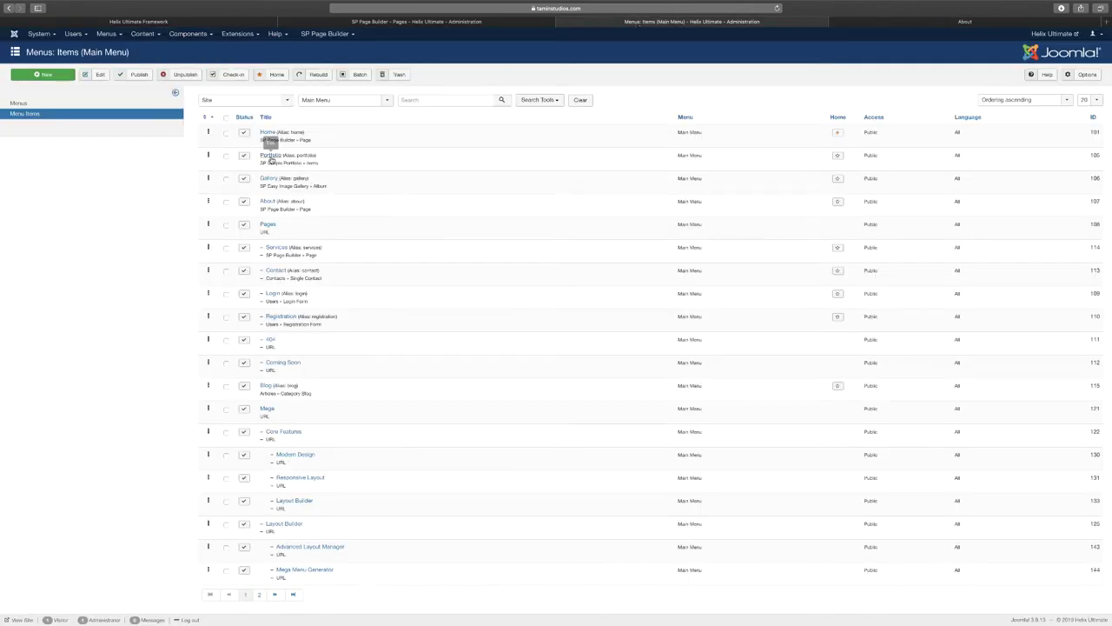
pyautogui.click(266, 226)
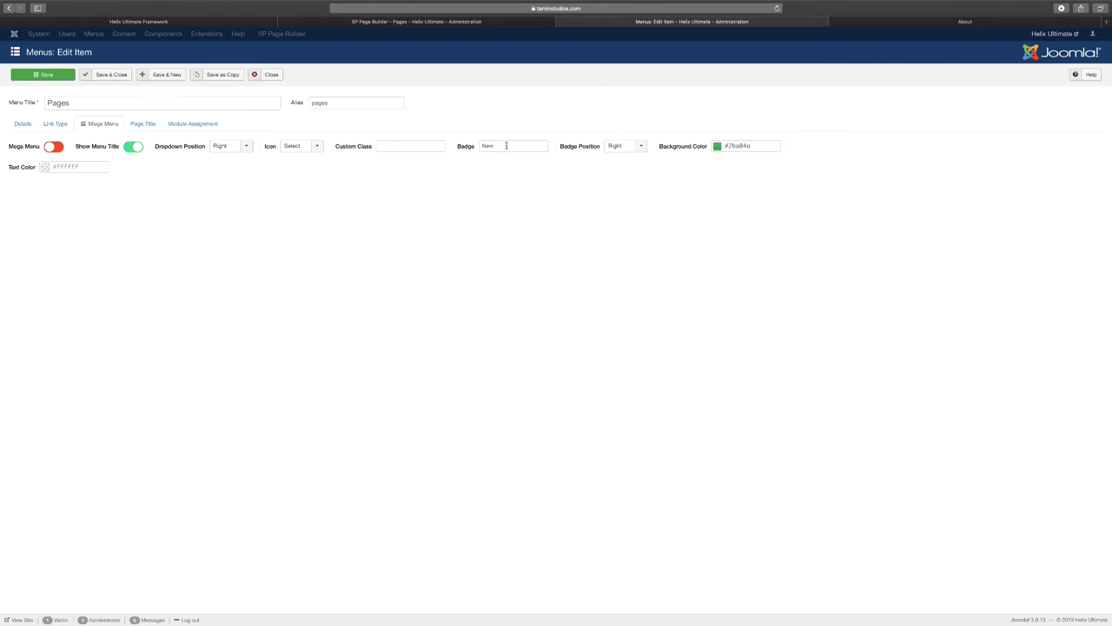
pyautogui.doubleClick(507, 145)
pyautogui.click(644, 149)
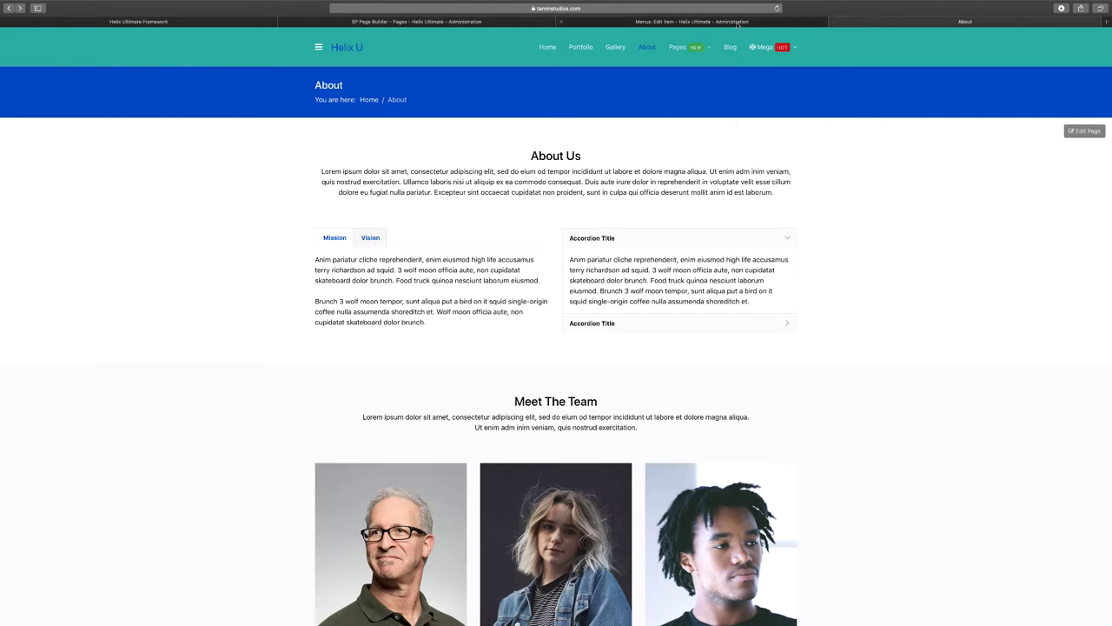
# - Set the Pages badge's background color to bright yellow and its badge position to Left
pyautogui.click(737, 21)
pyautogui.click(737, 145)
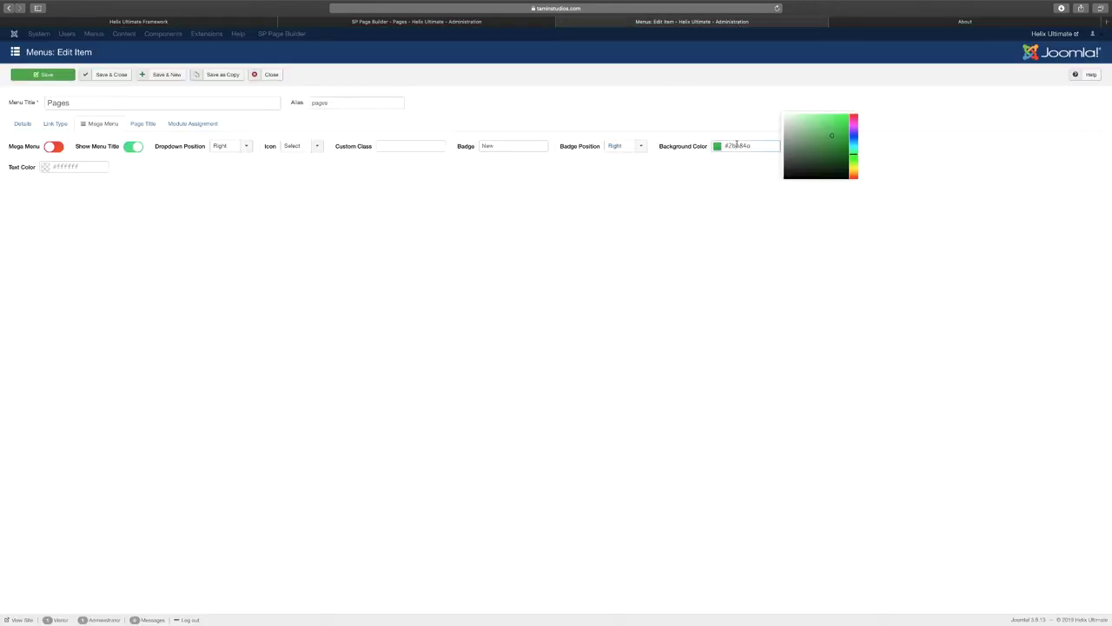
pyautogui.moveTo(835, 139)
pyautogui.mouseDown()
pyautogui.moveTo(856, 181)
pyautogui.moveTo(854, 168)
pyautogui.mouseUp()
pyautogui.moveTo(848, 127); pyautogui.dragTo(846, 113)
pyautogui.click(839, 94)
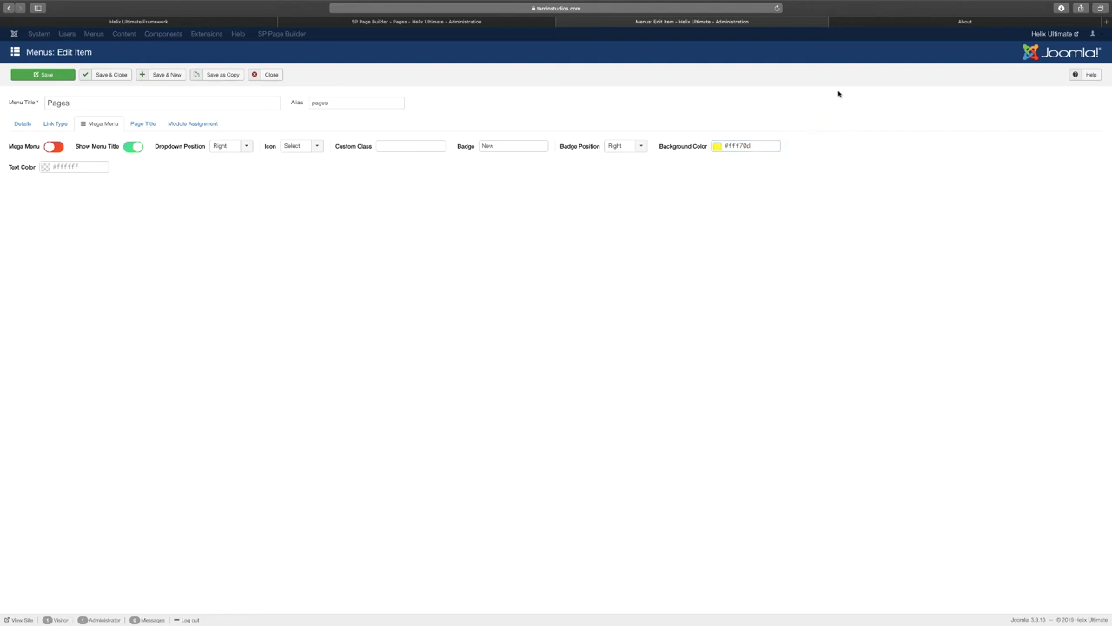
pyautogui.click(641, 149)
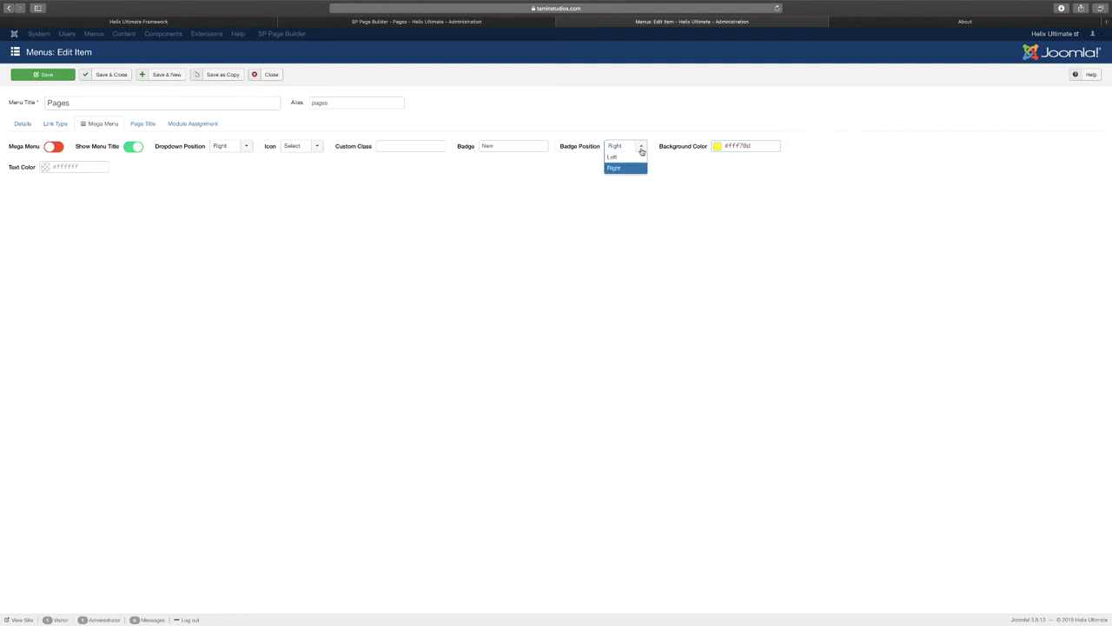
pyautogui.click(624, 157)
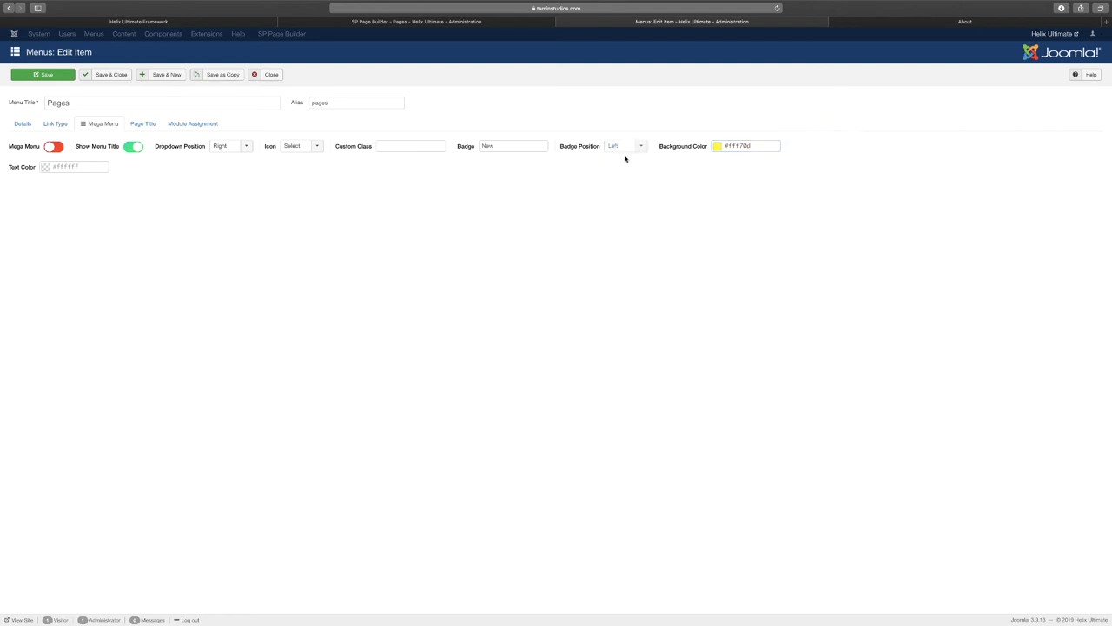
# - Set the Pages badge text to "Yes", save the menu item, and check the badge in the live site's menu
pyautogui.doubleClick(496, 146)
pyautogui.write('Yes')
pyautogui.click(312, 149)
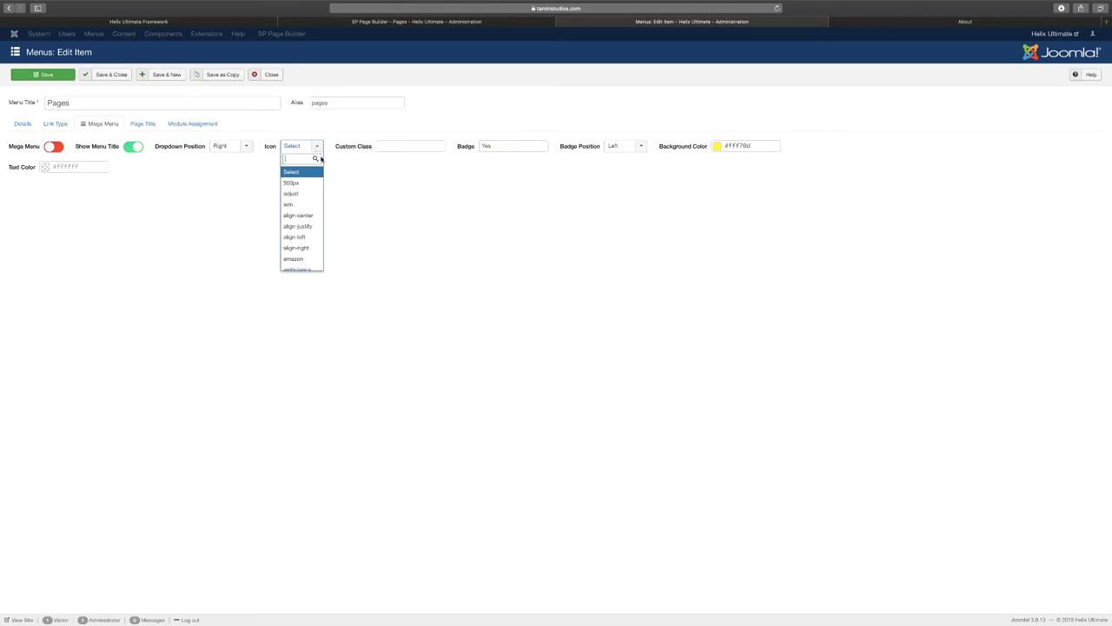
pyautogui.click(359, 185)
pyautogui.click(244, 149)
pyautogui.click(244, 149)
pyautogui.hotkey('ctrl', 'Tab')
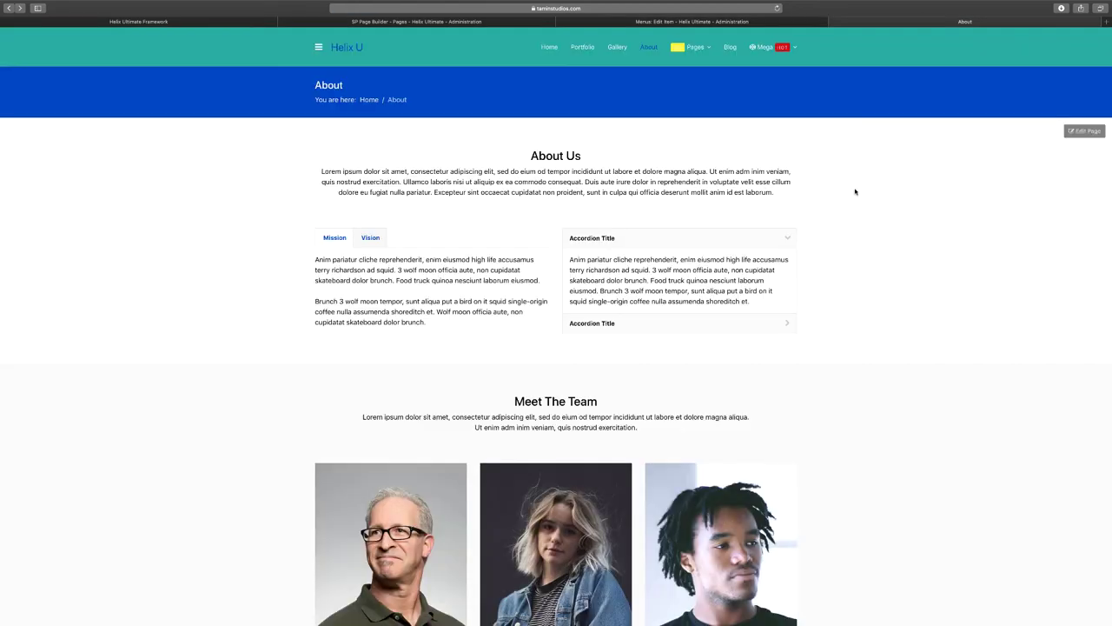
pyautogui.moveTo(695, 49)
# - Set the Pages badge's text color to #030303, save the menu item, and check the badge on the live site
pyautogui.click(695, 21)
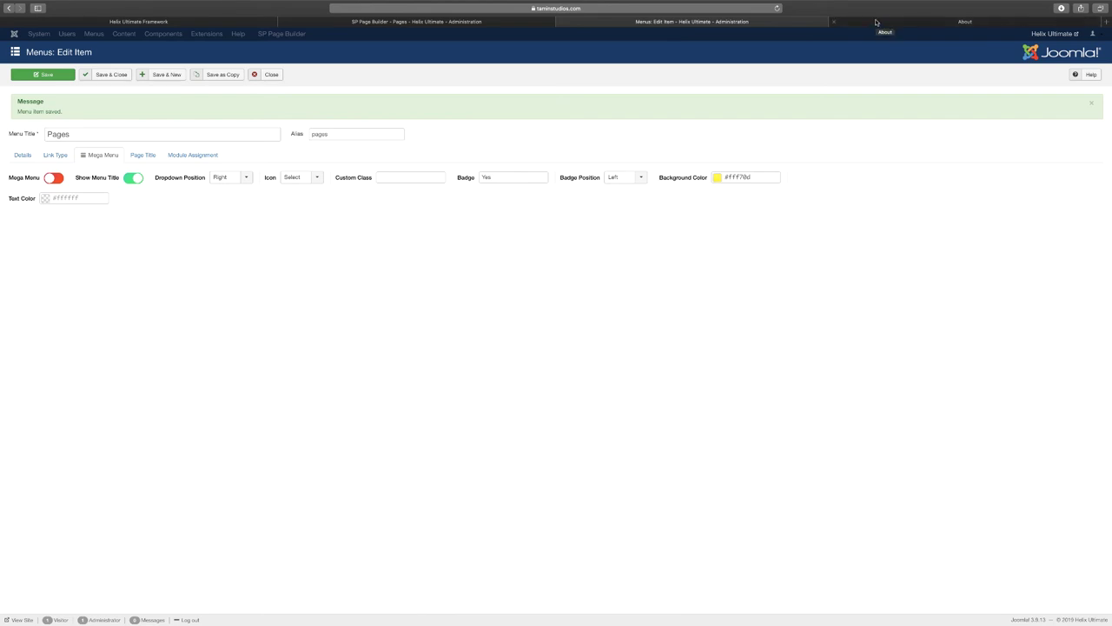
pyautogui.click(63, 199)
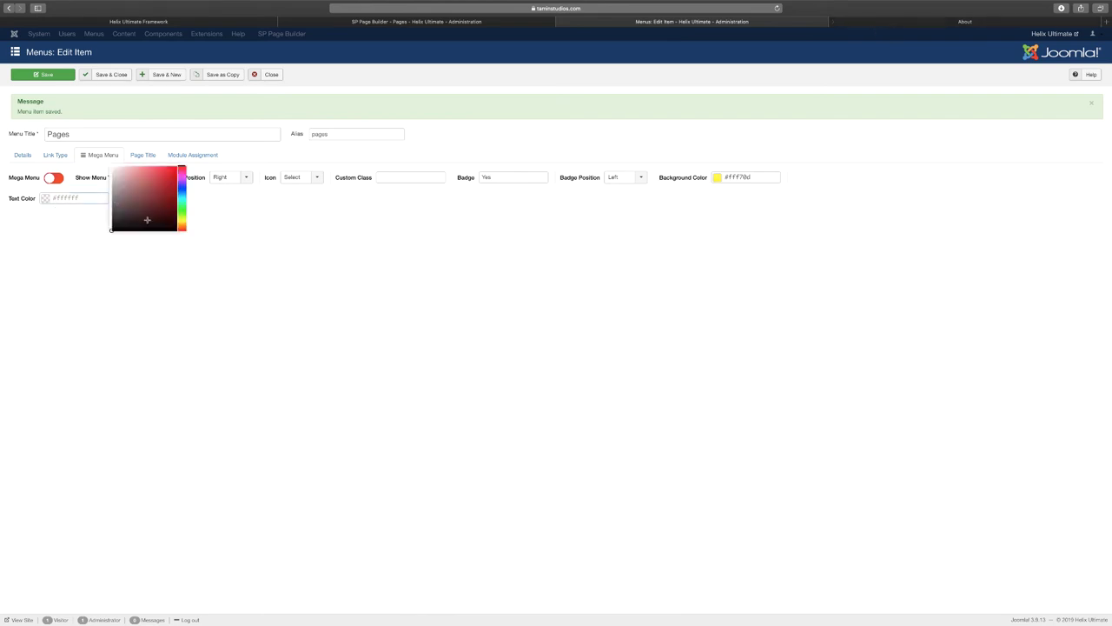
pyautogui.click(114, 229)
pyautogui.click(111, 230)
pyautogui.click(181, 248)
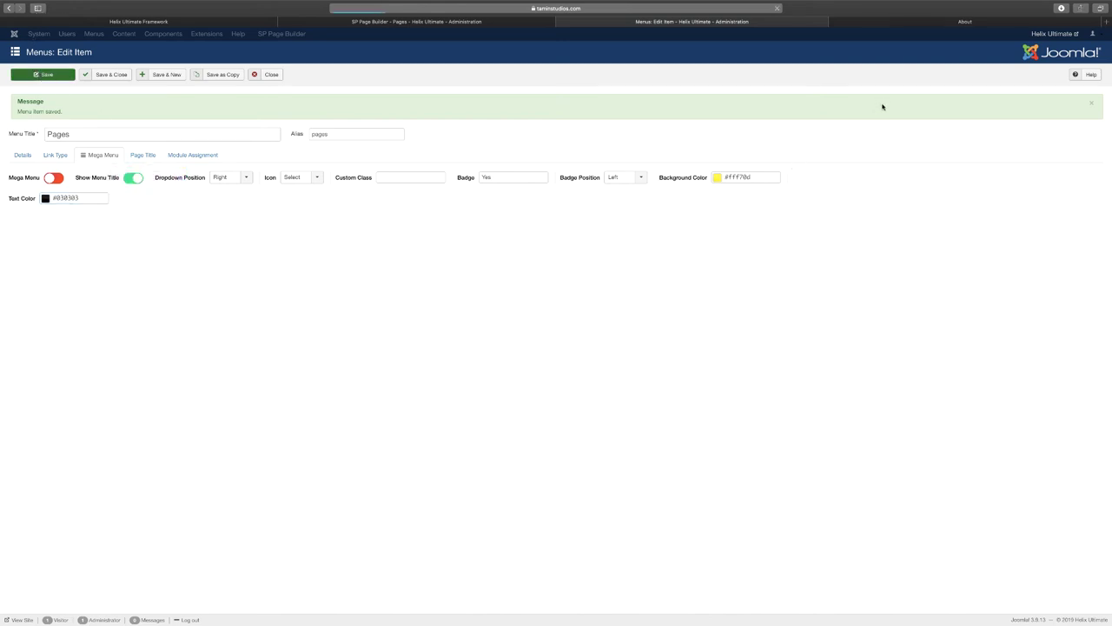
pyautogui.click(941, 24)
pyautogui.moveTo(680, 53)
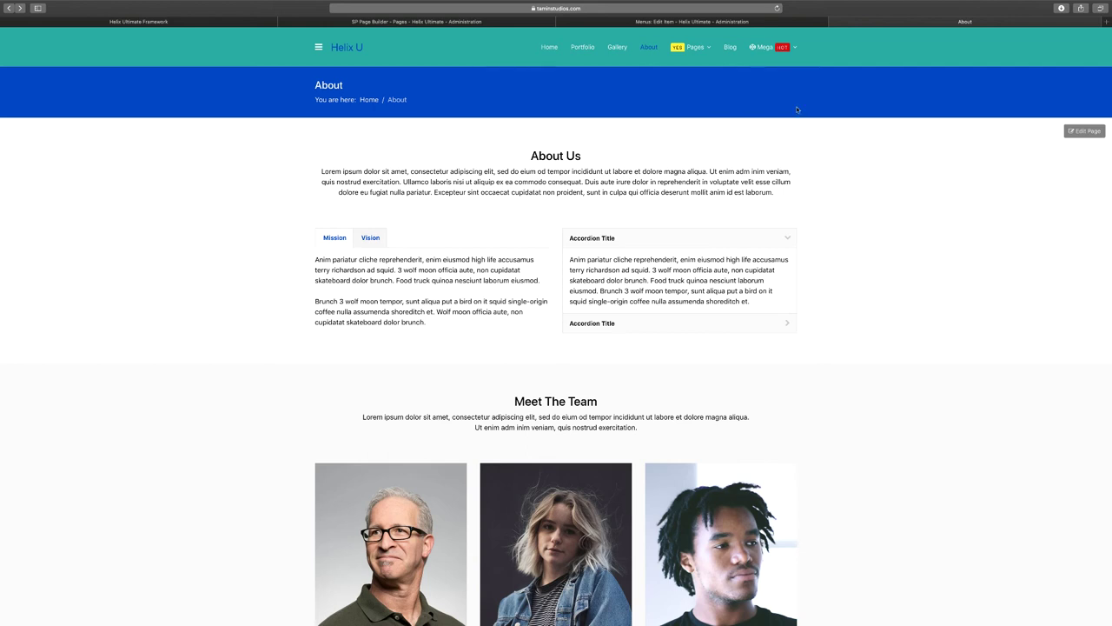
# - View the live site's Mega dropdown, then look over the Pages item's dropdown position choices and details and close the item
pyautogui.moveTo(783, 50)
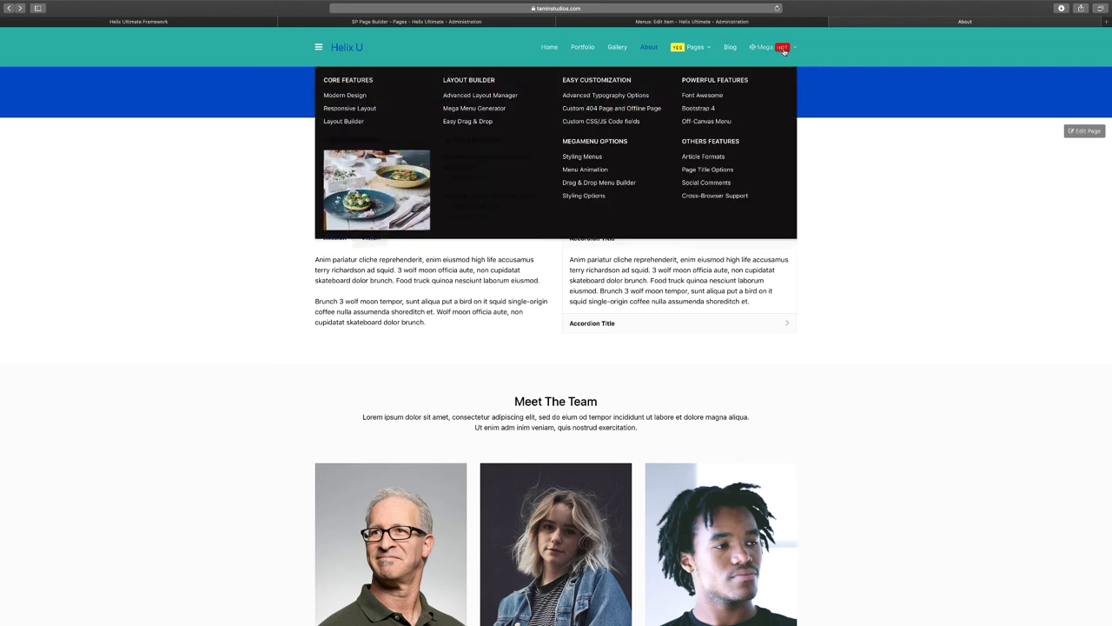
pyautogui.click(767, 22)
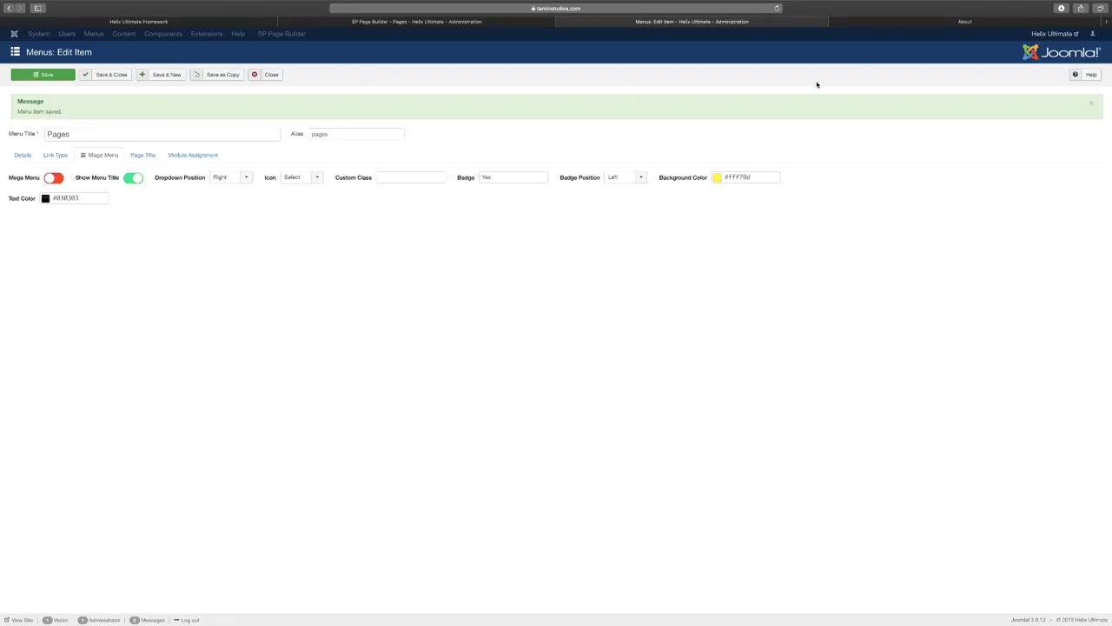
pyautogui.click(920, 22)
pyautogui.click(245, 179)
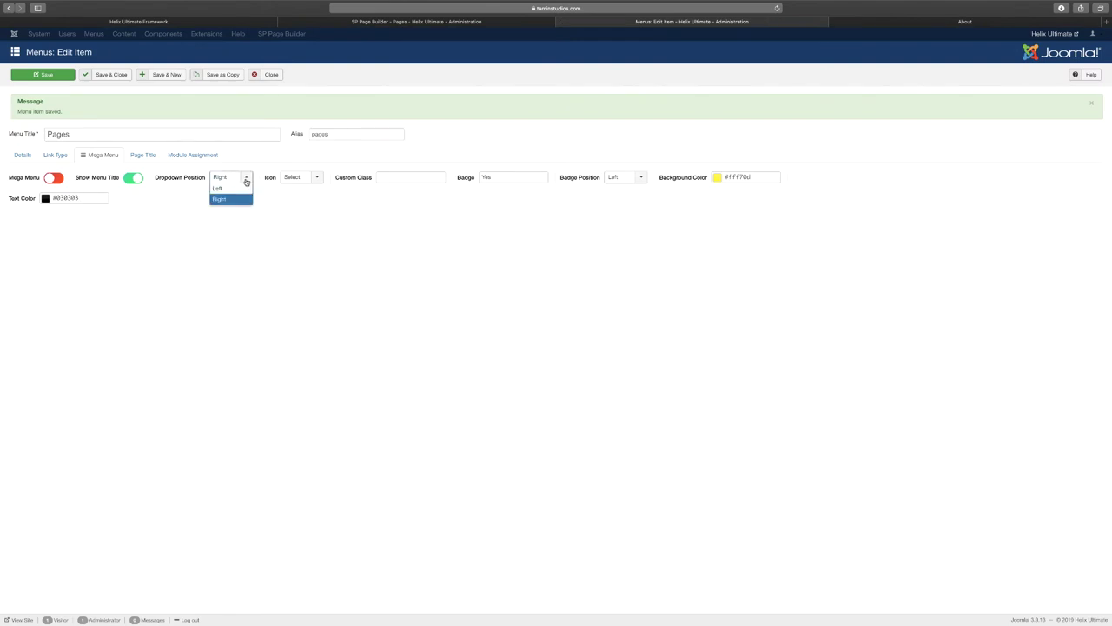
pyautogui.click(245, 181)
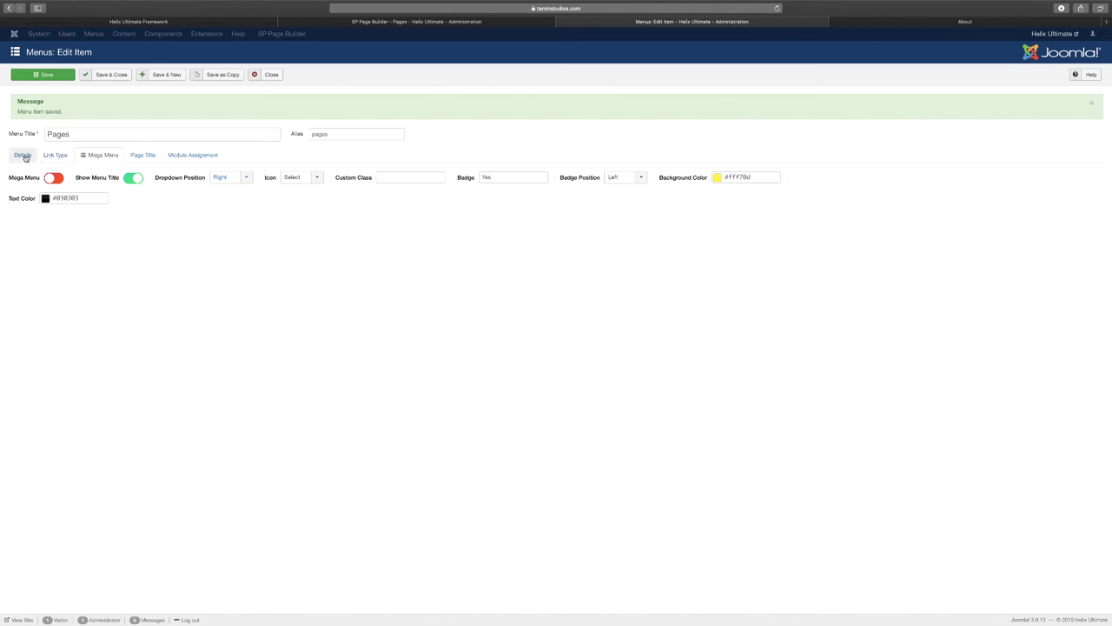
pyautogui.click(22, 155)
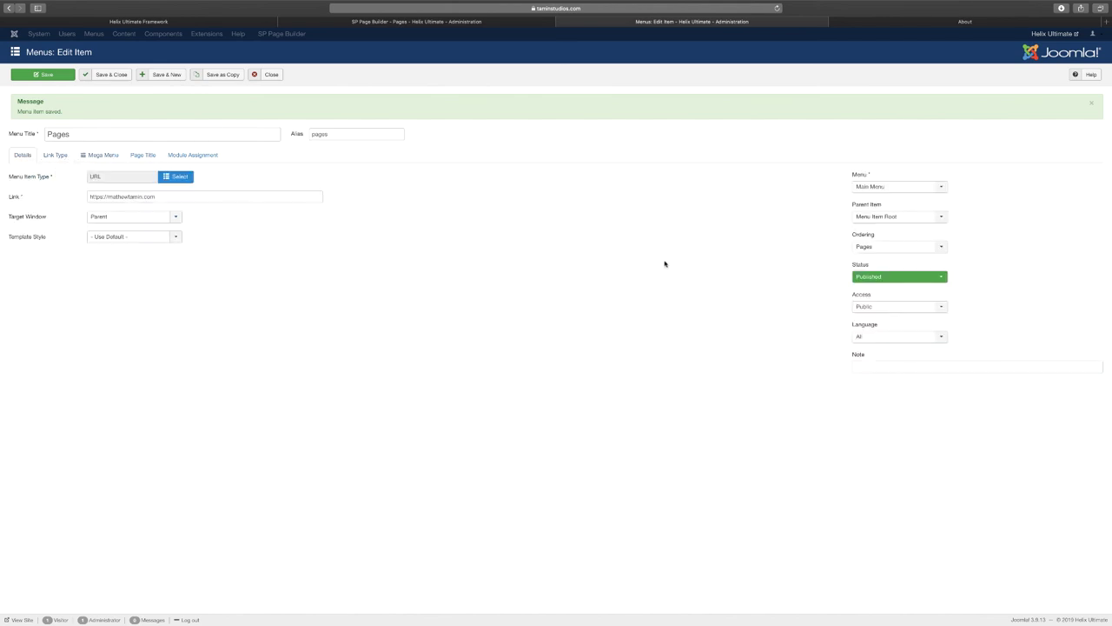
pyautogui.click(269, 75)
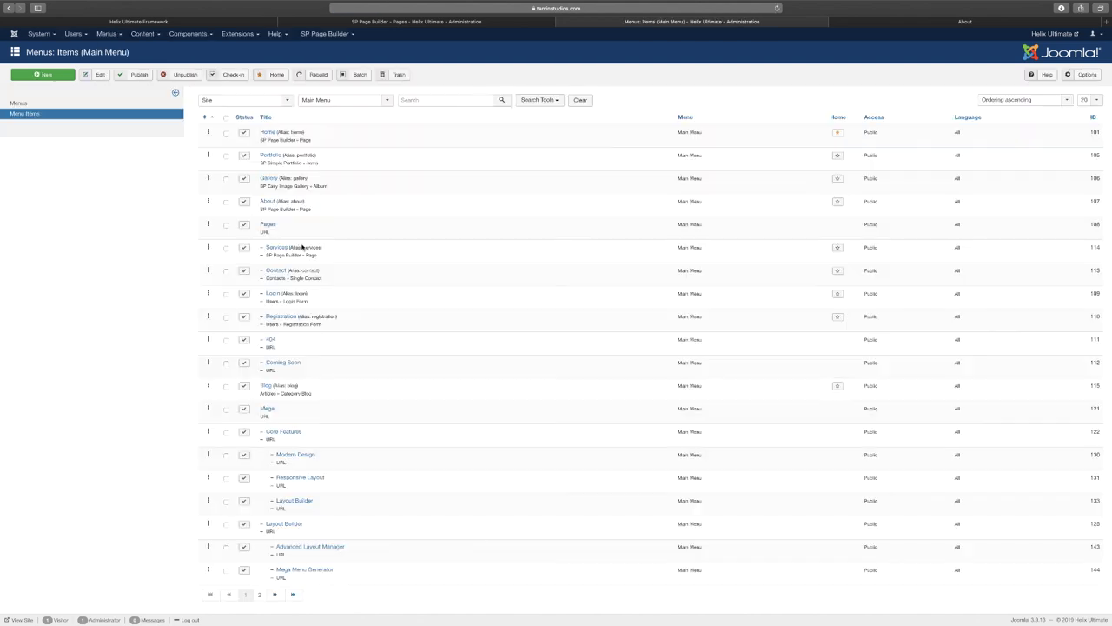
# - Set the Services menu item's parent to Menu Item Root within Main Menu, save and close it, and reload the live site
pyautogui.click(276, 248)
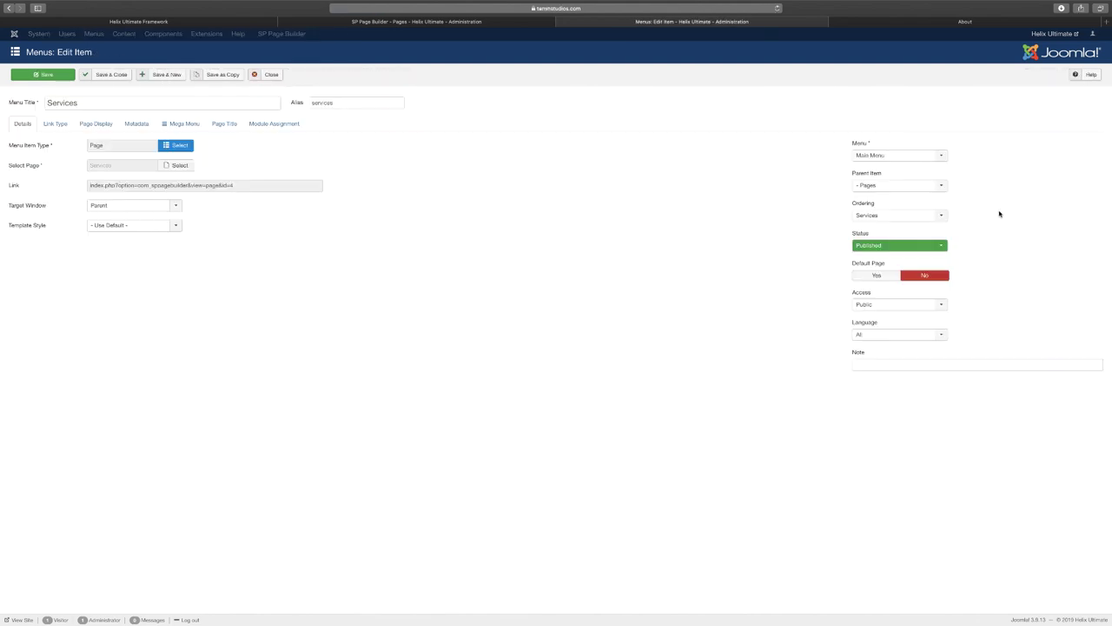
pyautogui.click(942, 159)
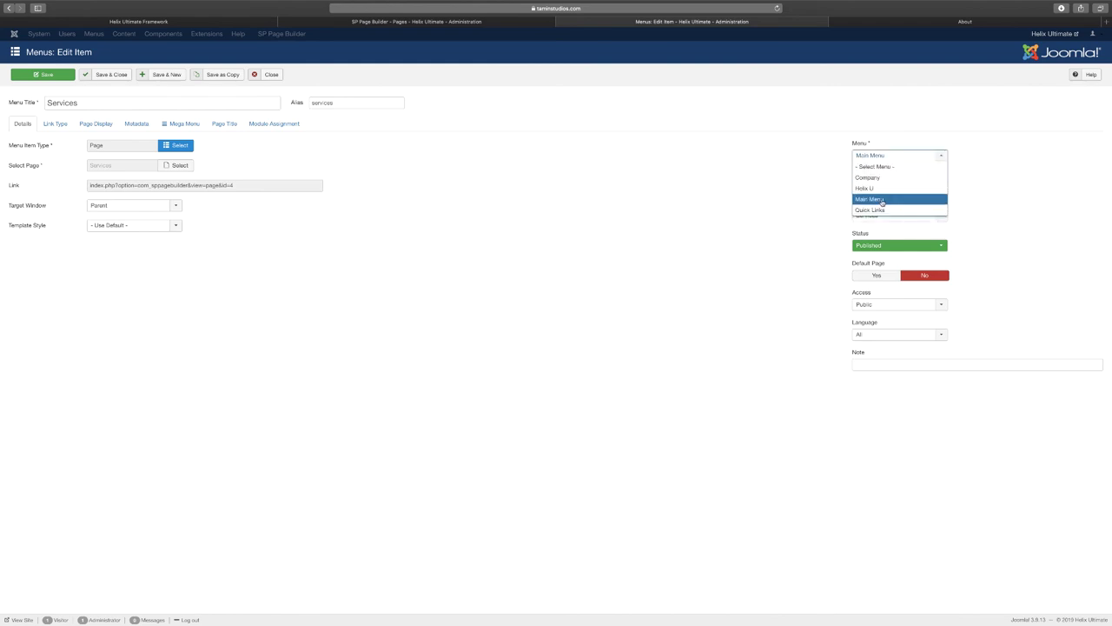
pyautogui.click(904, 199)
pyautogui.click(942, 187)
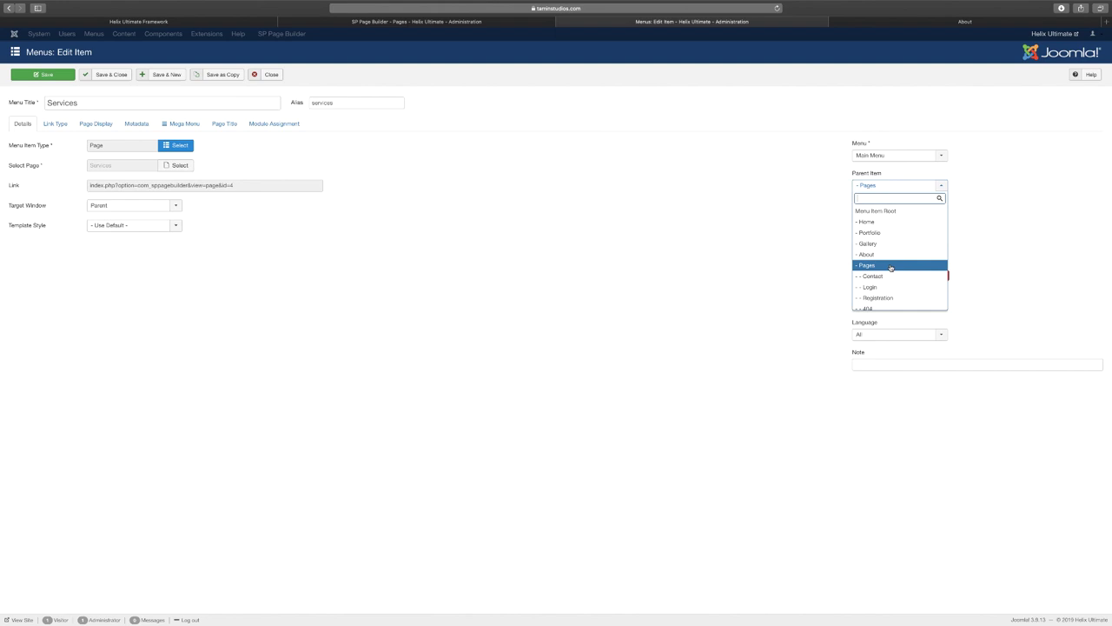
pyautogui.click(888, 214)
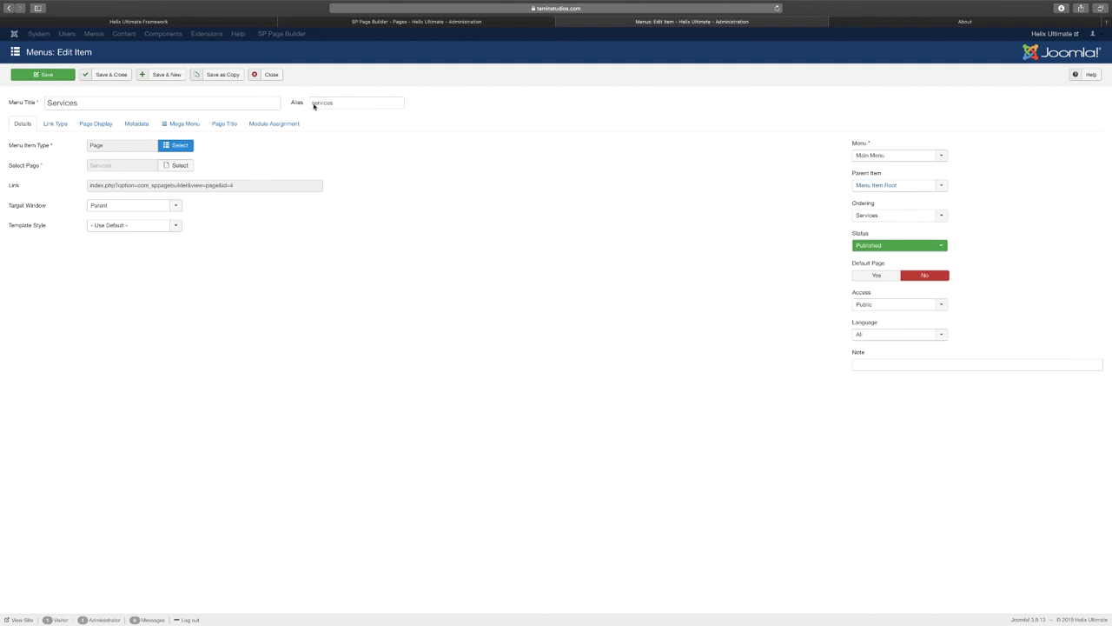
pyautogui.click(109, 75)
pyautogui.hotkey('ctrl', 'Tab')
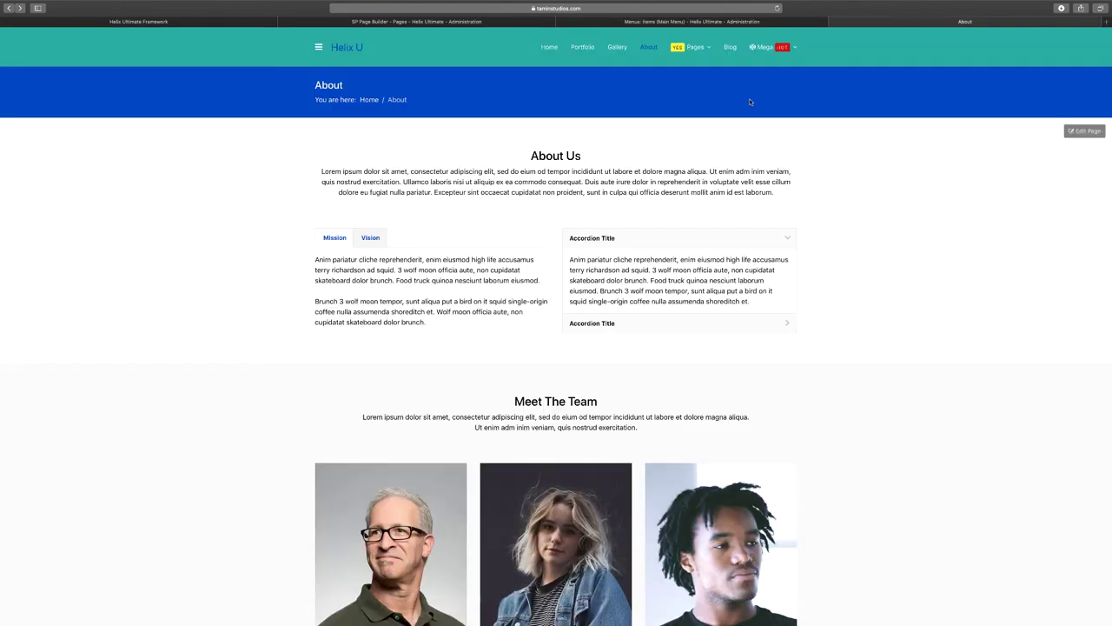
pyautogui.click(777, 8)
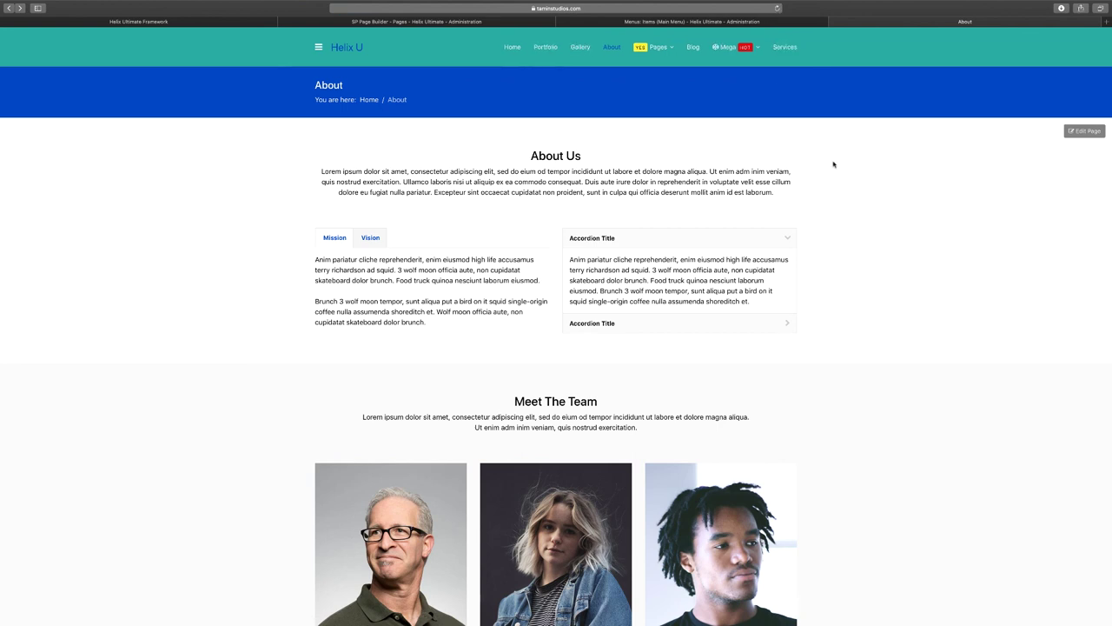